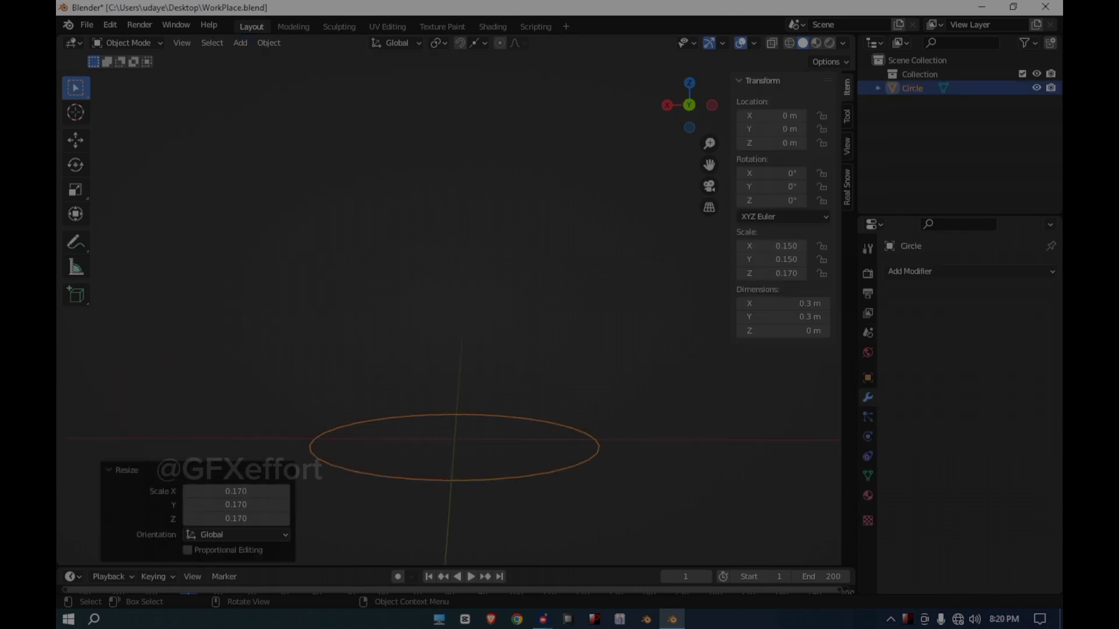
Step: In wireframe edit mode, extrude the circle upward with a scale of 1.07, and extrude the ring about 0.0059 m more along Z
key("Tab")
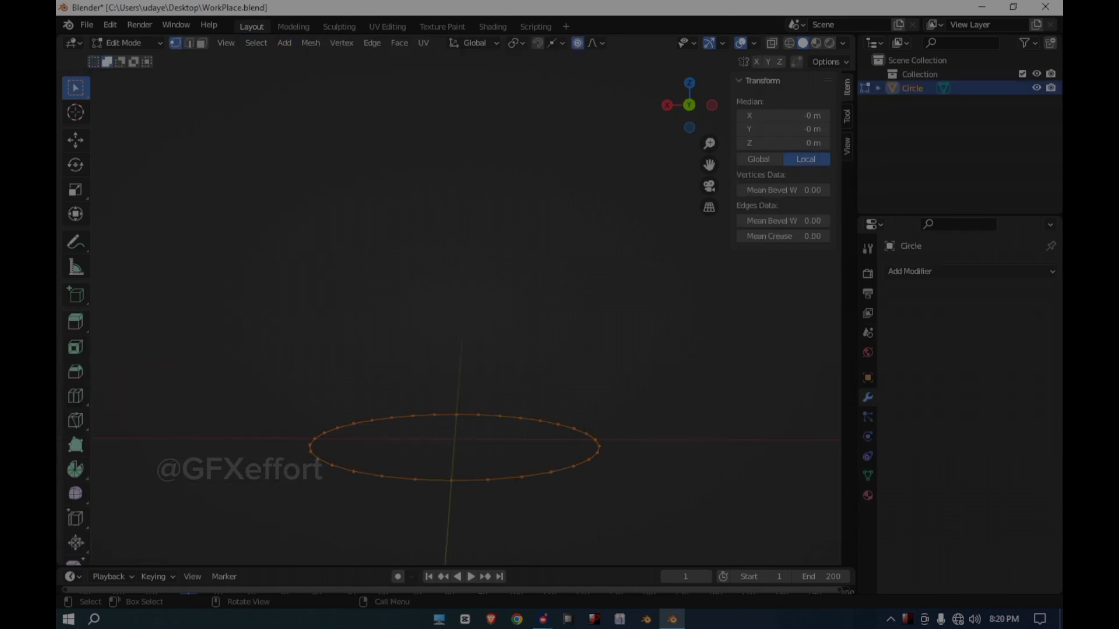
middle_click_drag(454, 448, 458, 445, "shift")
scroll(458, 445, "up", 1)
key("shift+z")
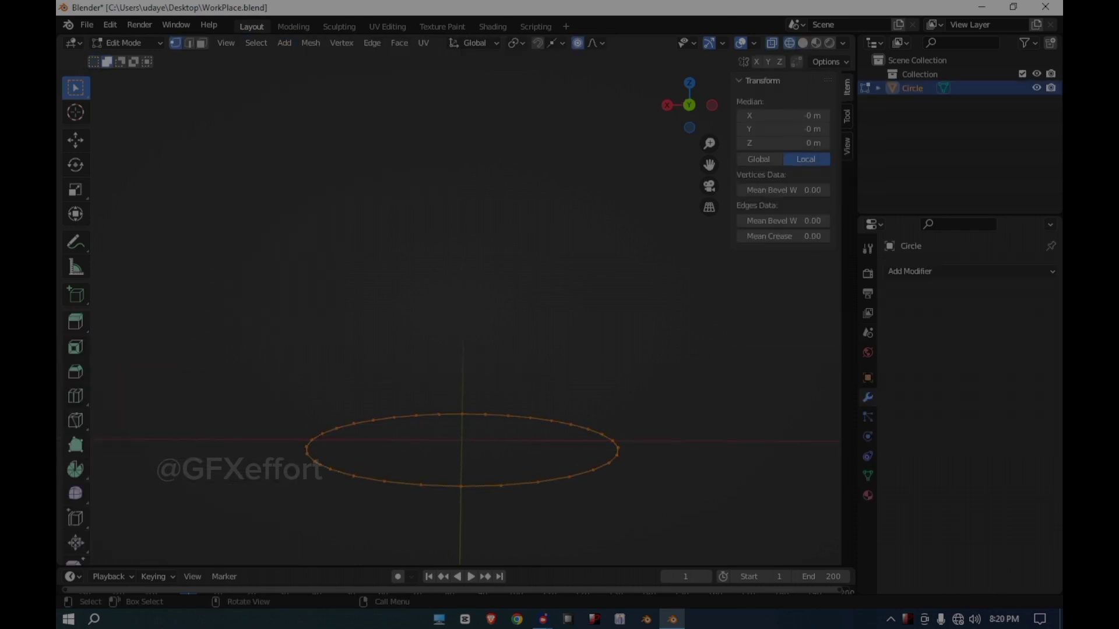
scroll(462, 458, "up", 1)
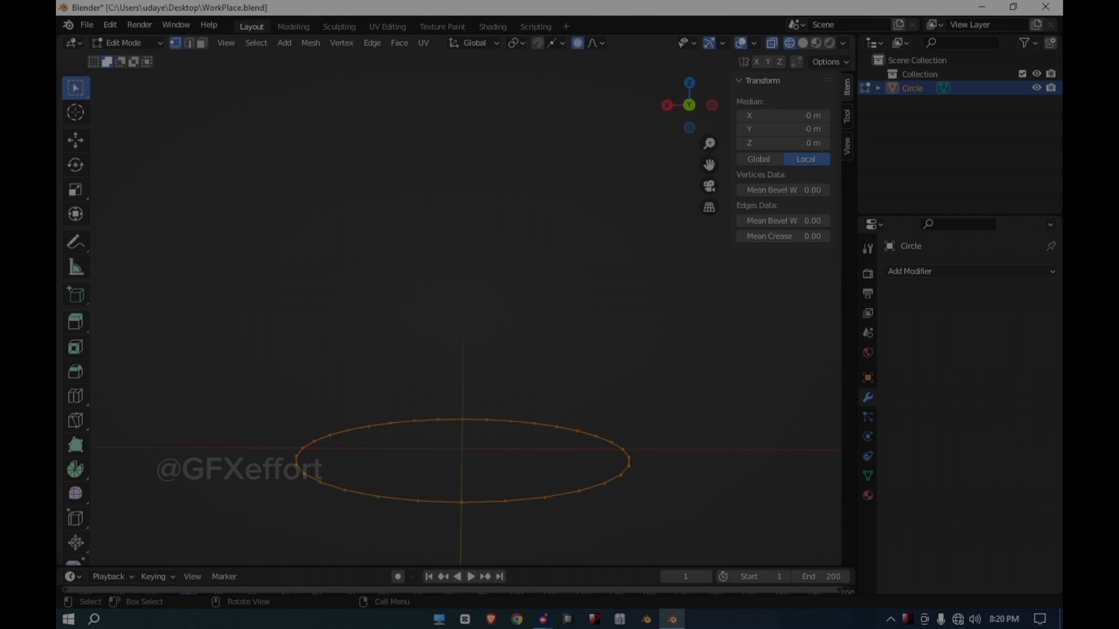
key("g")
key("z")
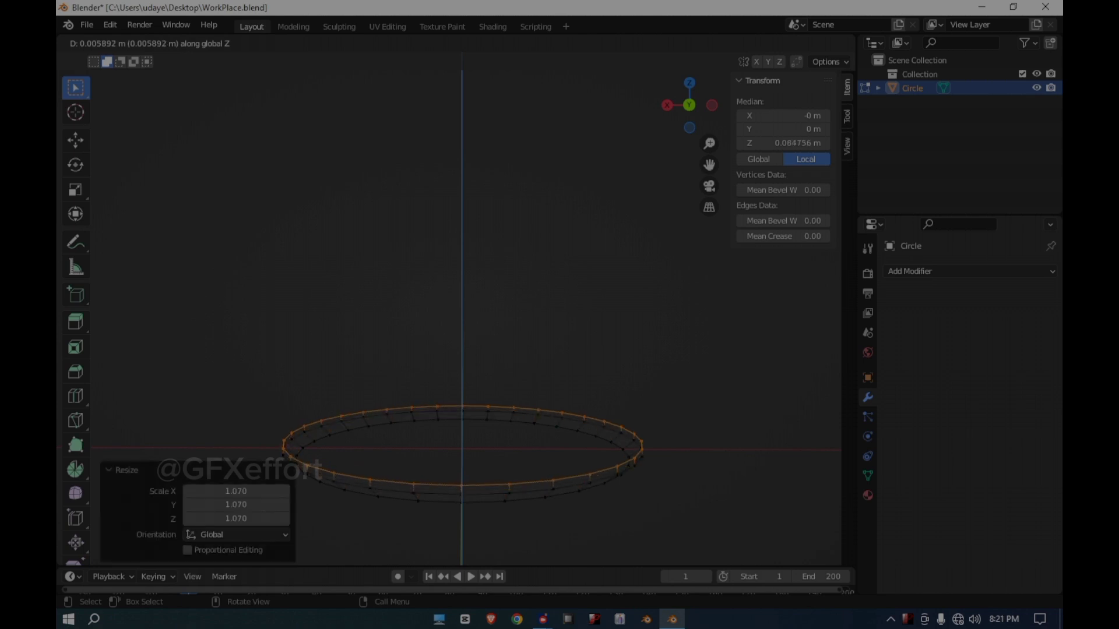
key("Return")
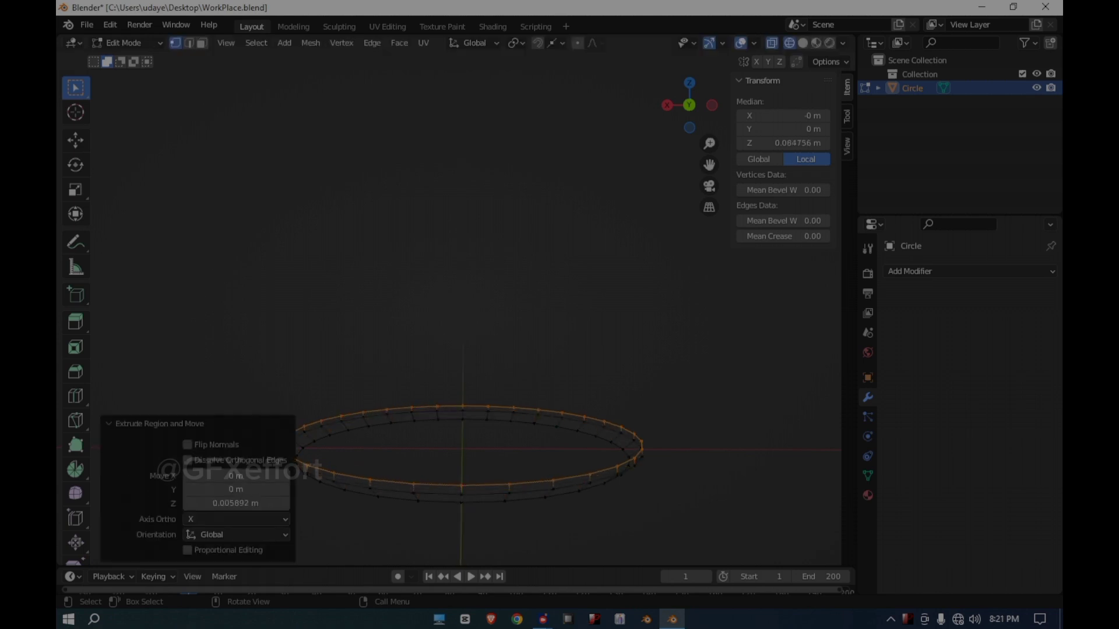
Step: Extrude the top ring about 0.0072 m upward along Z and scale it to 0.985
key("e")
key("z")
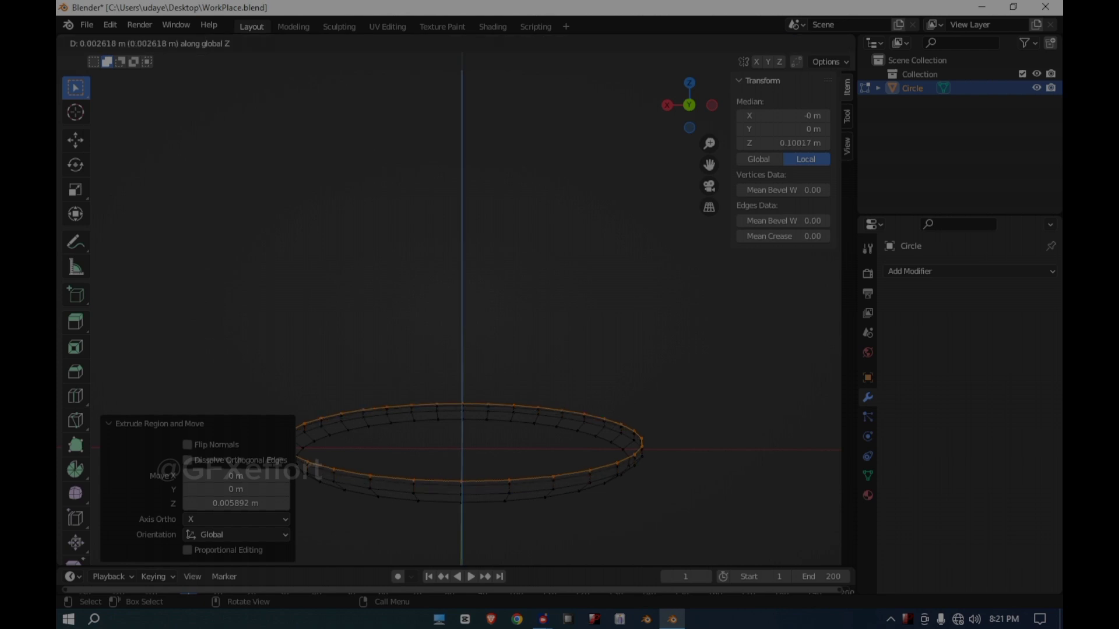
left_click(710, 490)
key("s")
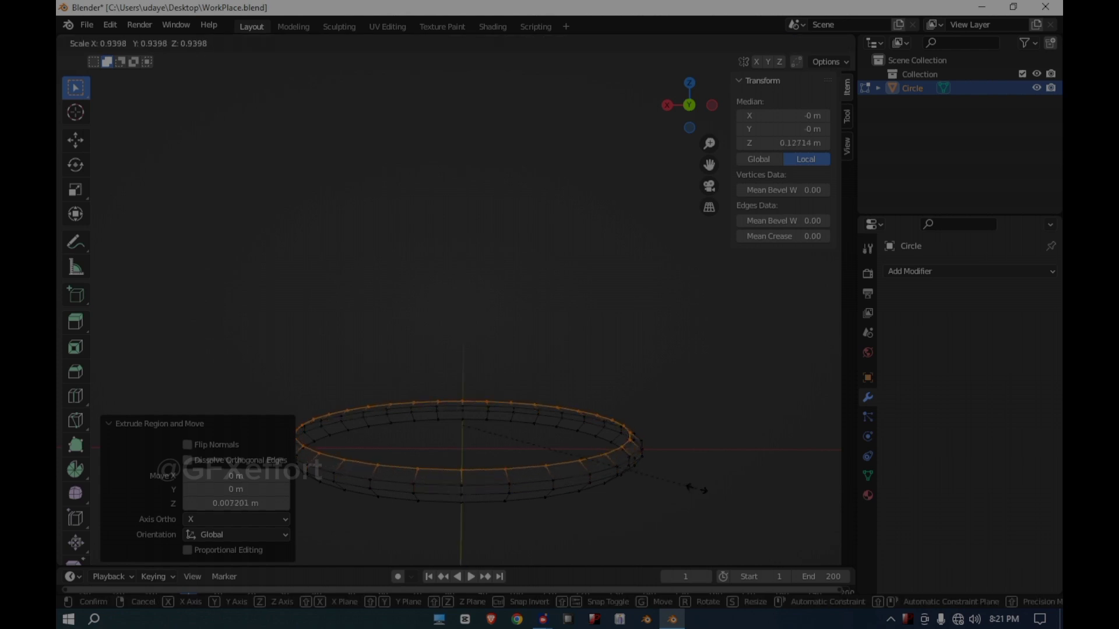
left_click(699, 490)
Step: Extrude the top ring about 0.3 m upward along Z to form the jar's tall body wall
key("e")
key("z")
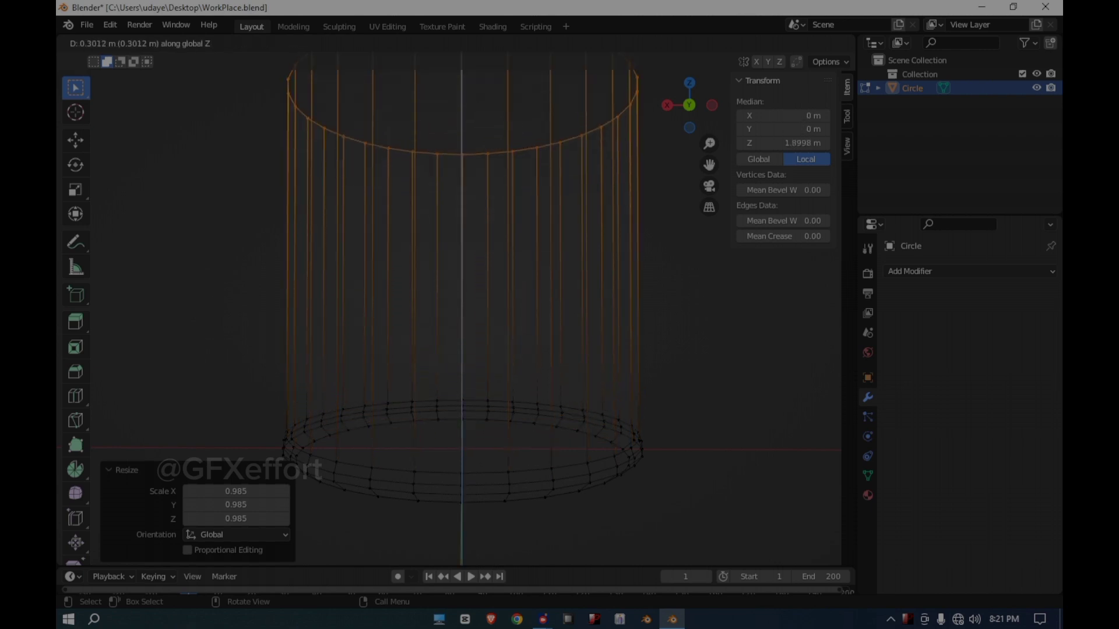
left_click(694, 146)
Step: Extrude the body's top ring about 0.0074 m upward and scale it outward to 1.03
scroll(693, 146, "down", 4)
middle_click_drag(693, 145, 670, 113)
scroll(670, 114, "up", 1)
key("e")
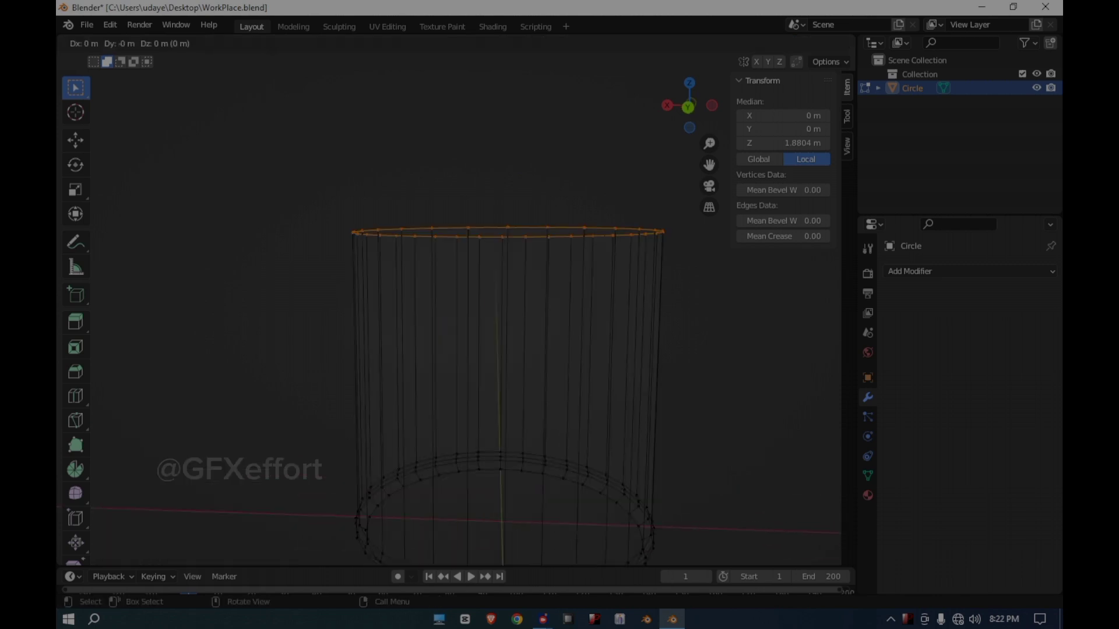
key("Return")
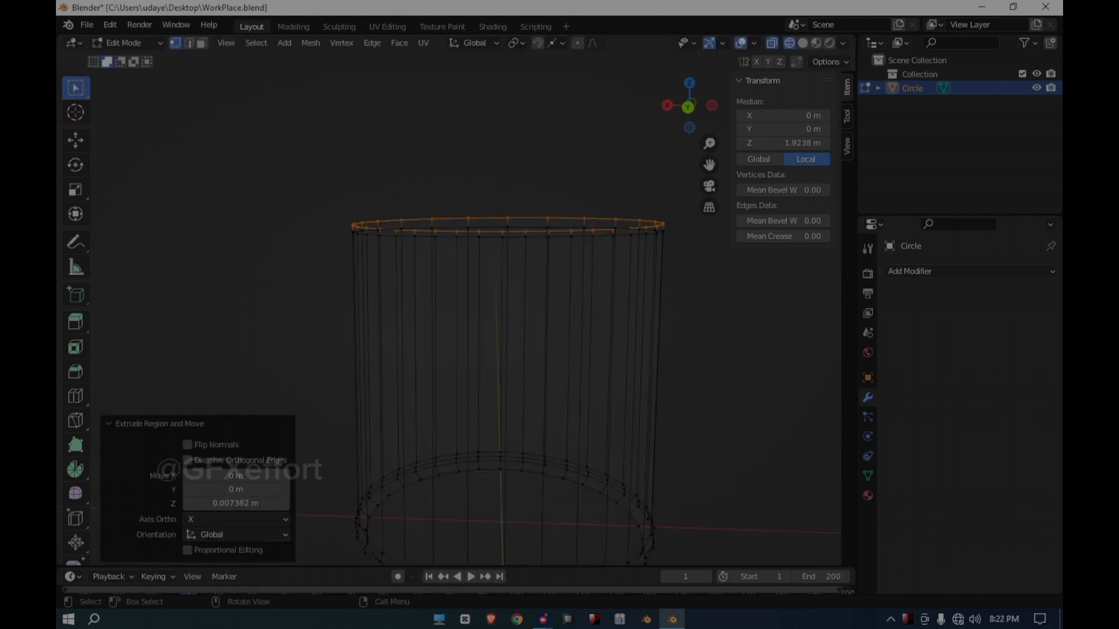
key("s")
left_click(717, 312)
Step: Extrude the widened ring about 0.0074 m upward along Z, and extrude it once more with the new ring scaled to 0.957
key("e")
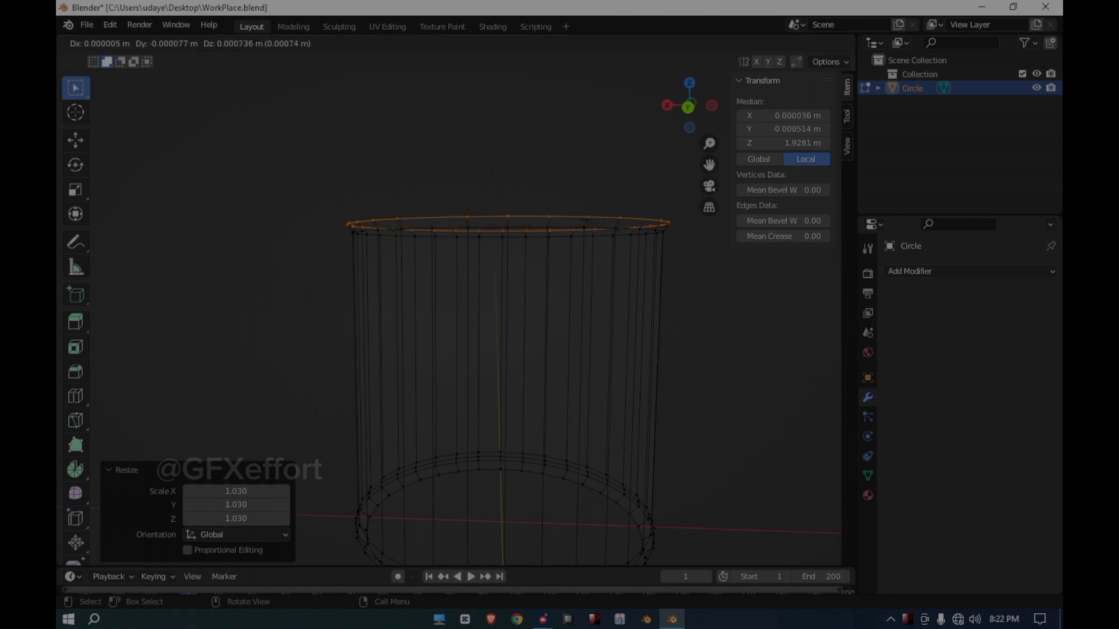
key("z")
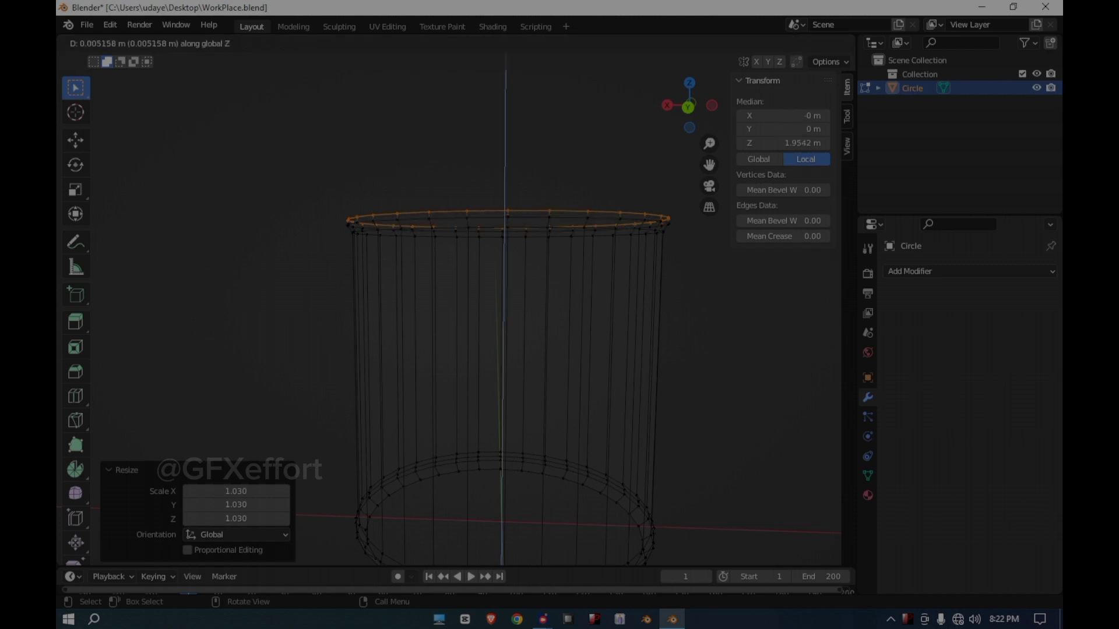
left_click(717, 303)
key("e")
key("z")
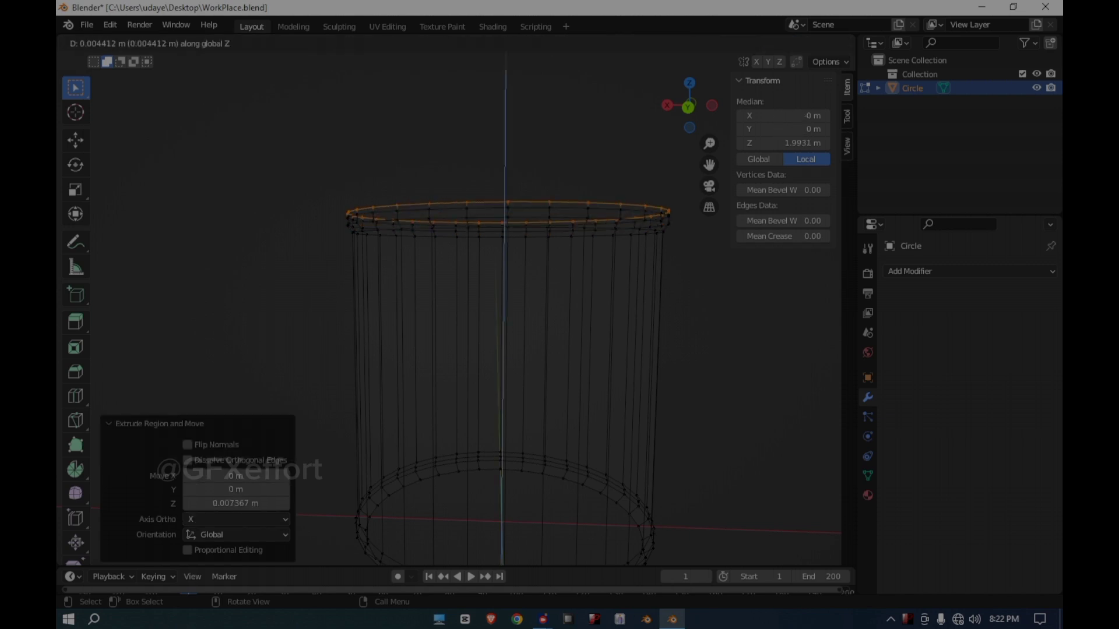
left_click(738, 302)
key("s")
left_click(730, 300)
Step: Extrude the top ring about 0.0156 m upward along Z and scale it to 0.891 to begin the shoulder
middle_click_drag(731, 300, 731, 313)
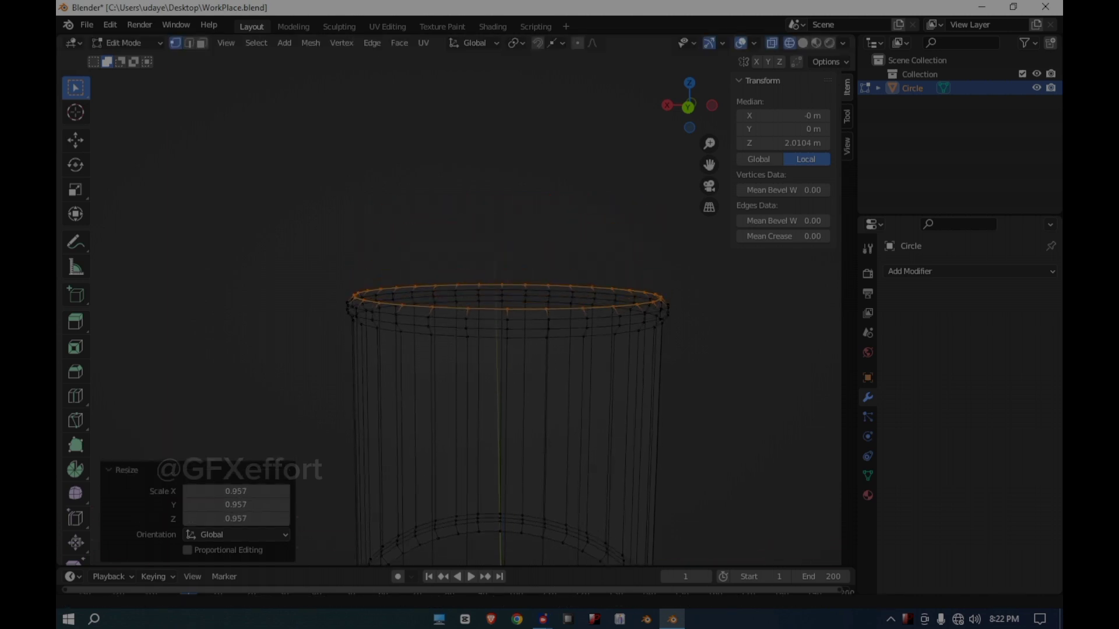
key("e")
key("z")
left_click(751, 420)
key("s")
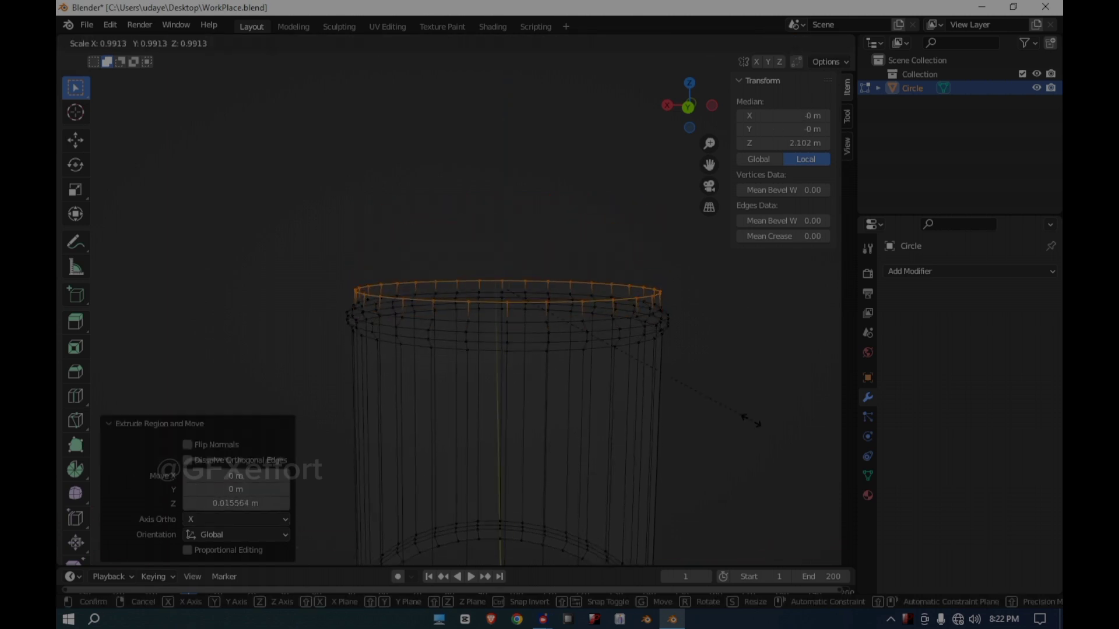
left_click(724, 400)
Step: Continue the shoulder by extruding the top ring about 0.02 m upward along Z and scaling it to about 0.85
middle_click_drag(724, 399, 720, 420)
key("e")
key("z")
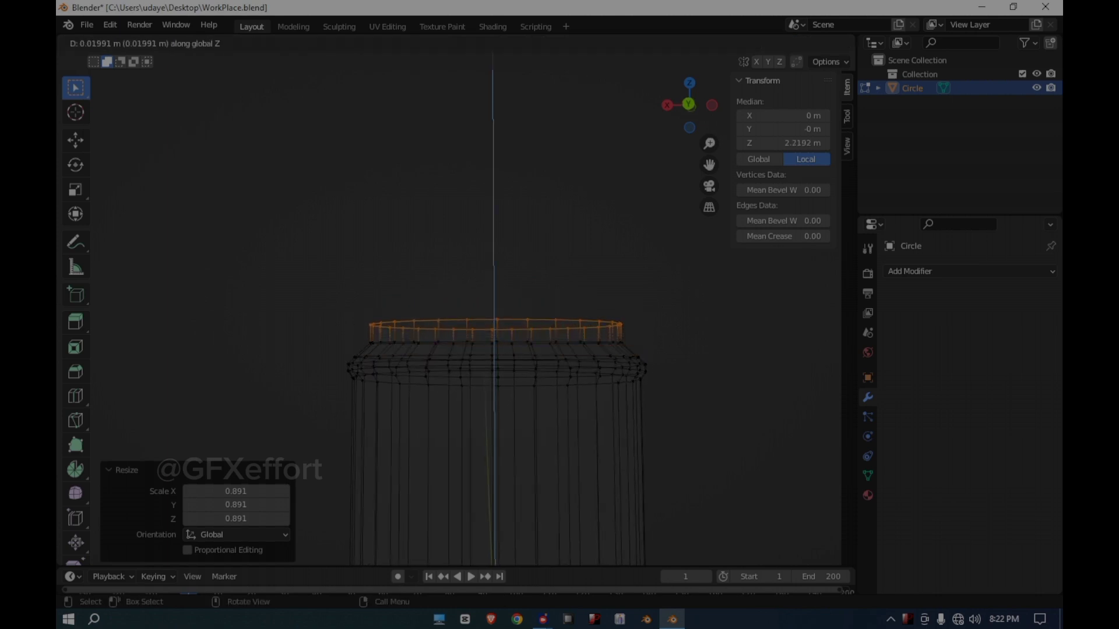
left_click(705, 398)
key("s")
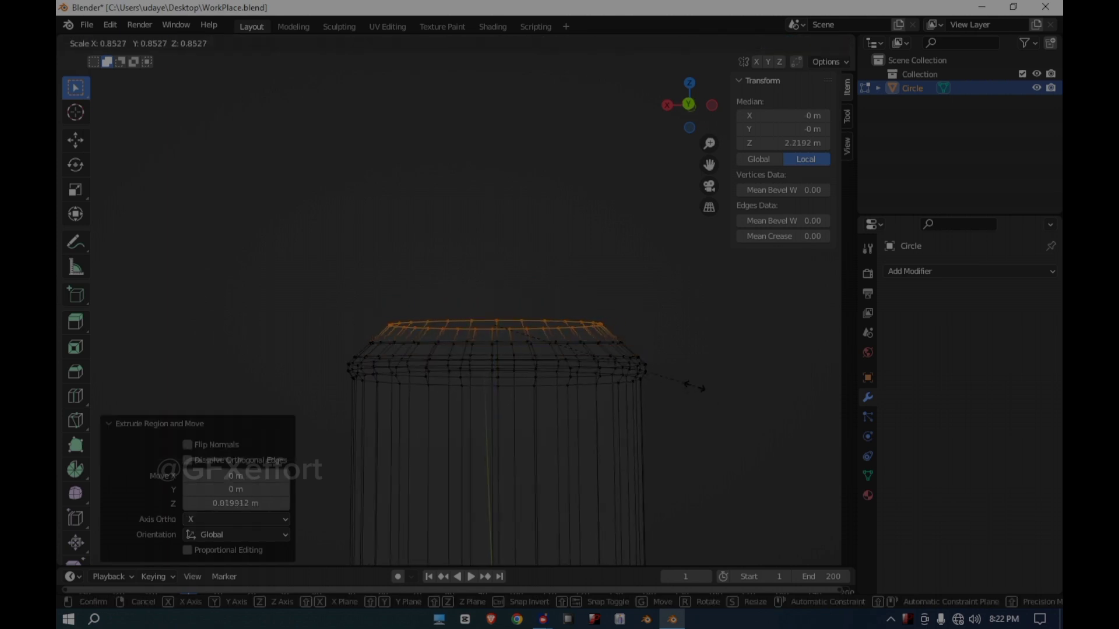
left_click(702, 382)
Step: Extrude the shoulder's top ring about 0.0138 m upward along Z and scale it to 0.864
mouse_move(702, 382)
middle_mouse_down()
mouse_move(708, 367)
mouse_move(693, 434)
mouse_move(702, 361)
middle_mouse_up()
scroll(708, 367, "down", 3)
scroll(533, 408, "up", 2)
key("e")
key("z")
key("Return")
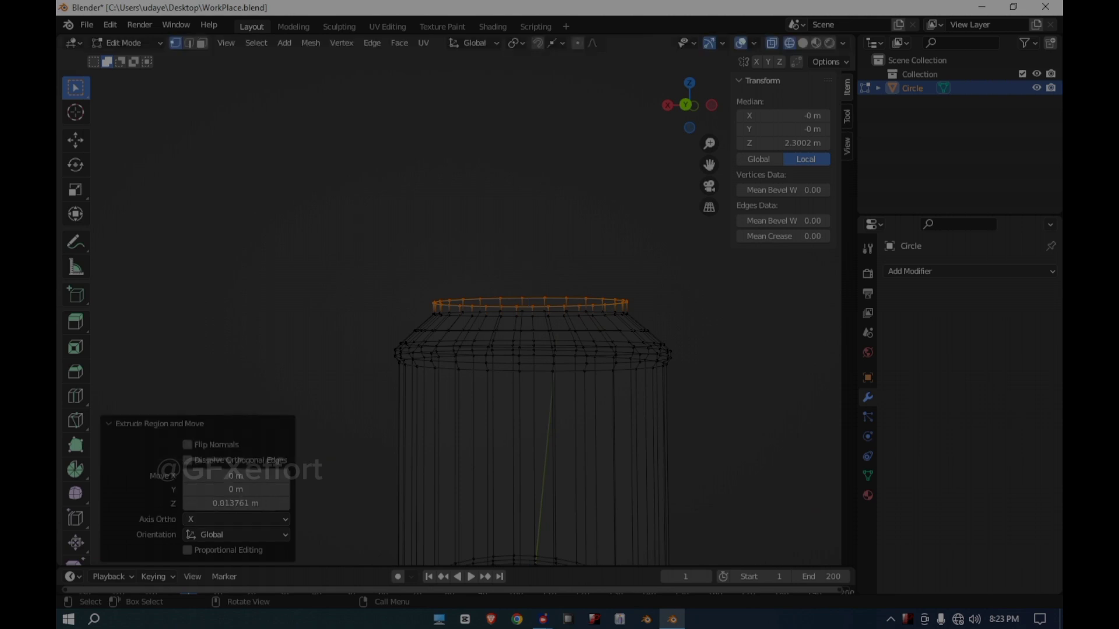
key("s")
left_click(721, 371)
Step: Extrude the top ring about 0.0122 m straight up along Z to form the base of the neck
scroll(721, 371, "down", 3)
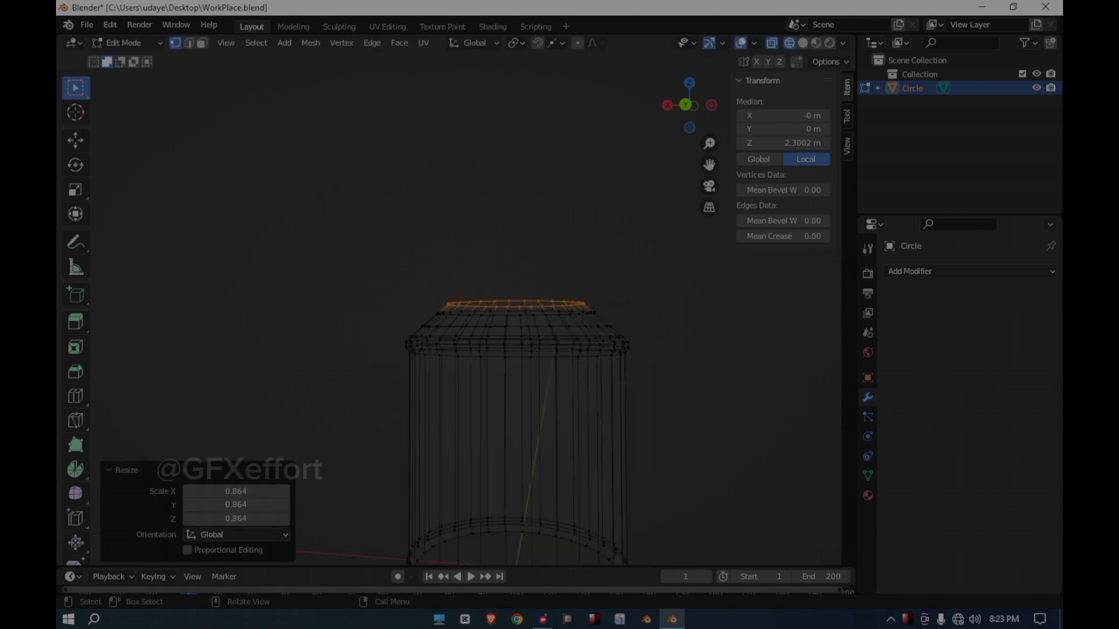
scroll(528, 408, "up", 4)
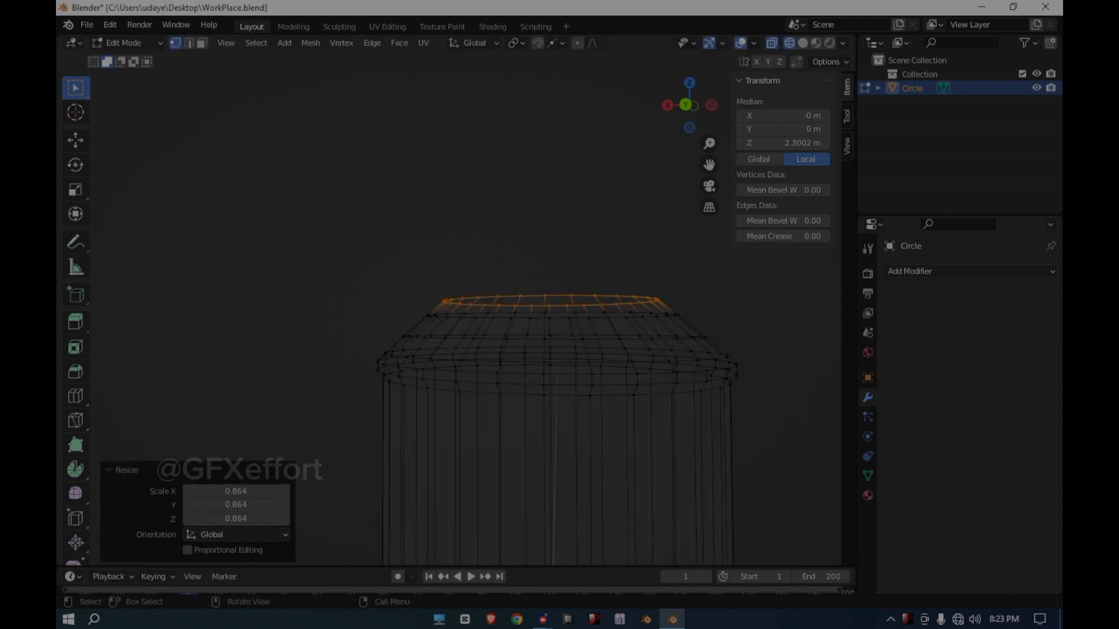
middle_click_drag(527, 408, 525, 414)
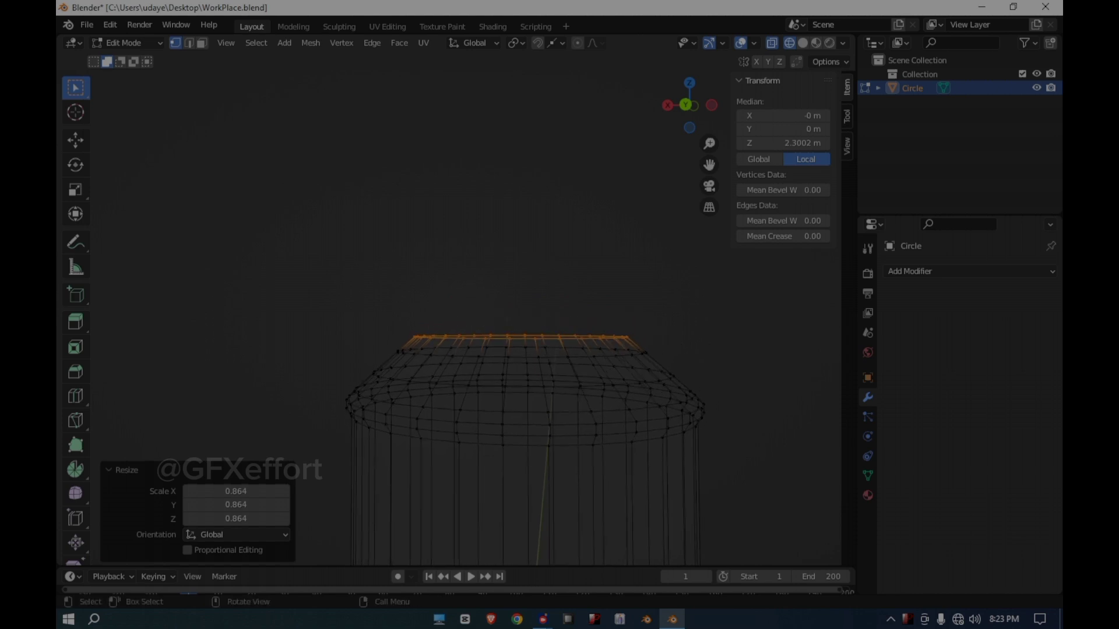
key("e")
key("z")
left_click(525, 402)
Step: Extrude the neck ring about 0.0077 m upward along Z and scale it outward to about 1.15 to form a lip
scroll(525, 402, "up", 6)
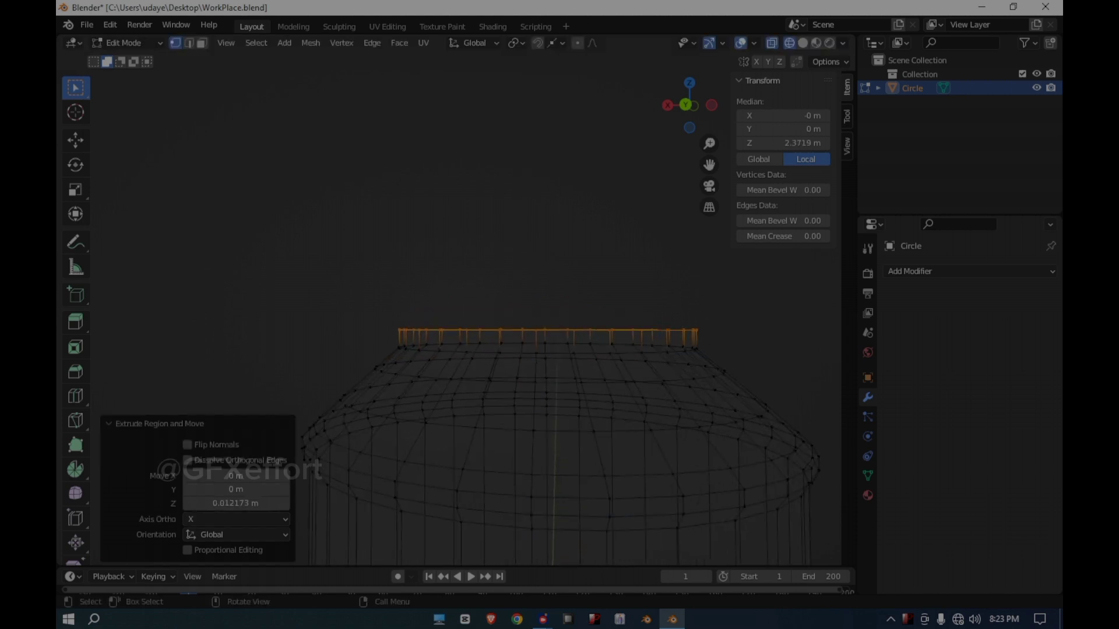
key("e")
key("z")
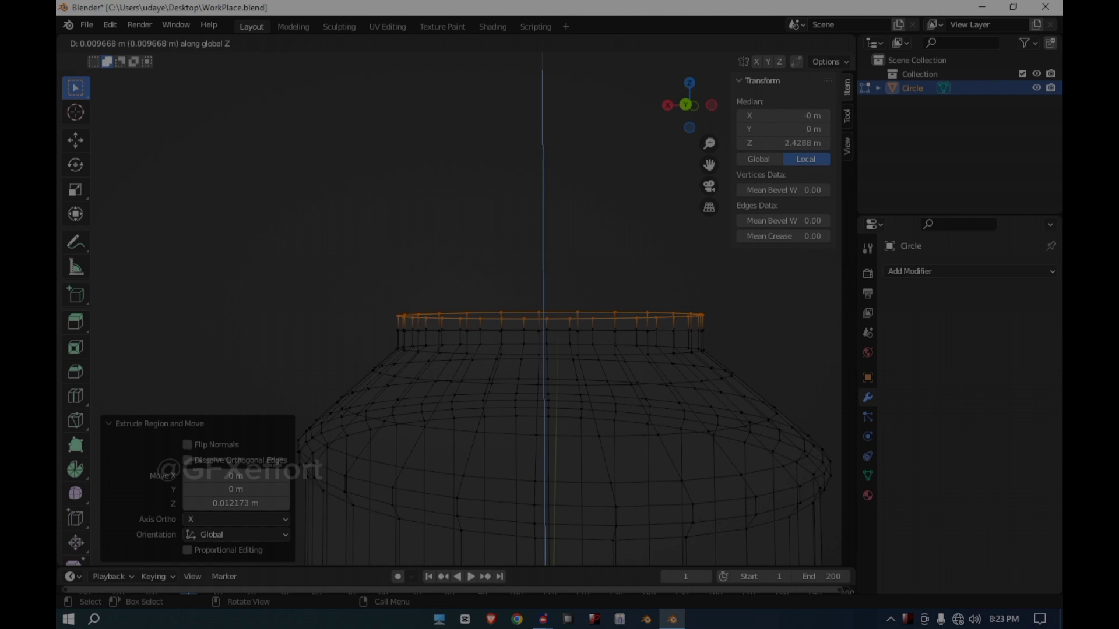
left_click(725, 361)
key("s")
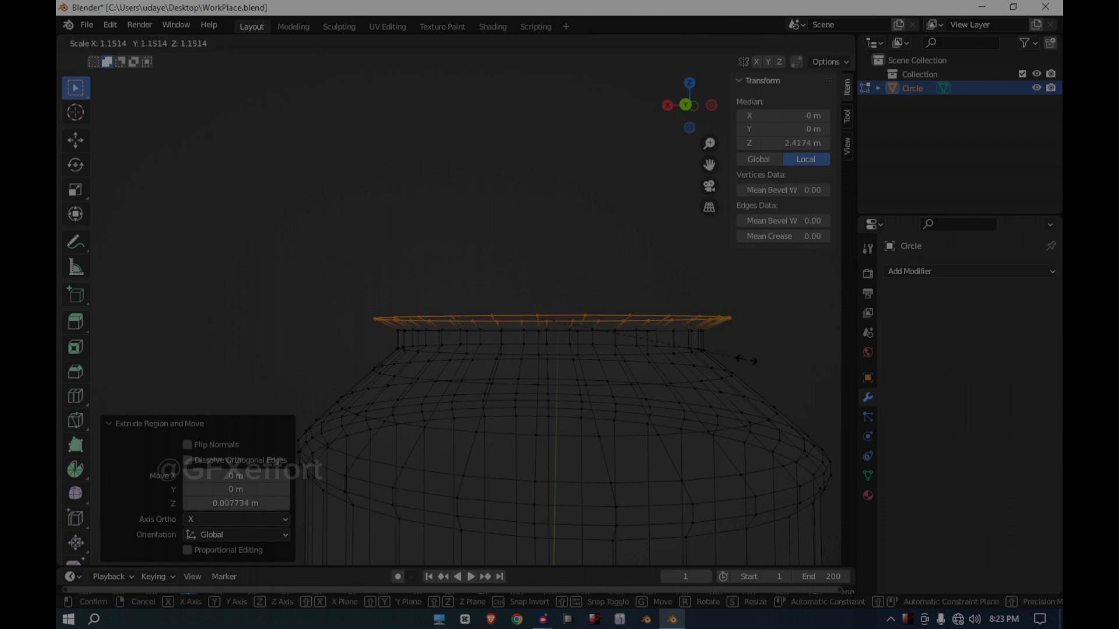
left_click(746, 360)
Step: Extrude the lip about 0.0044 m upward along Z, and extrude another 0.0082 m with the top ring scaled to 0.922
key("e")
key("z")
left_click(746, 359)
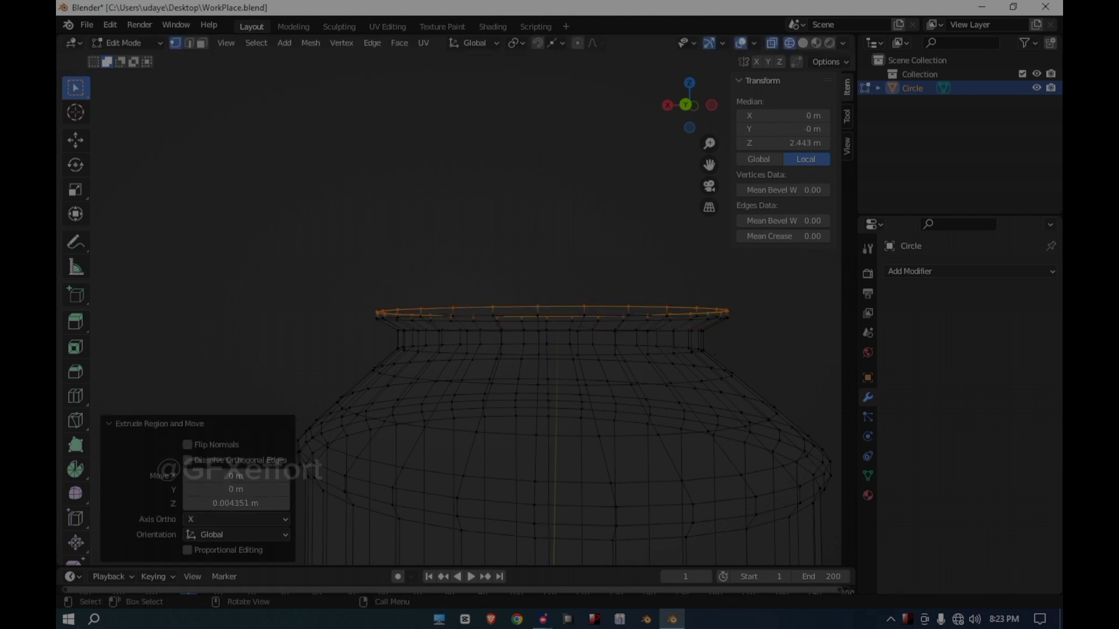
key("e")
key("z")
left_click(746, 348)
key("s")
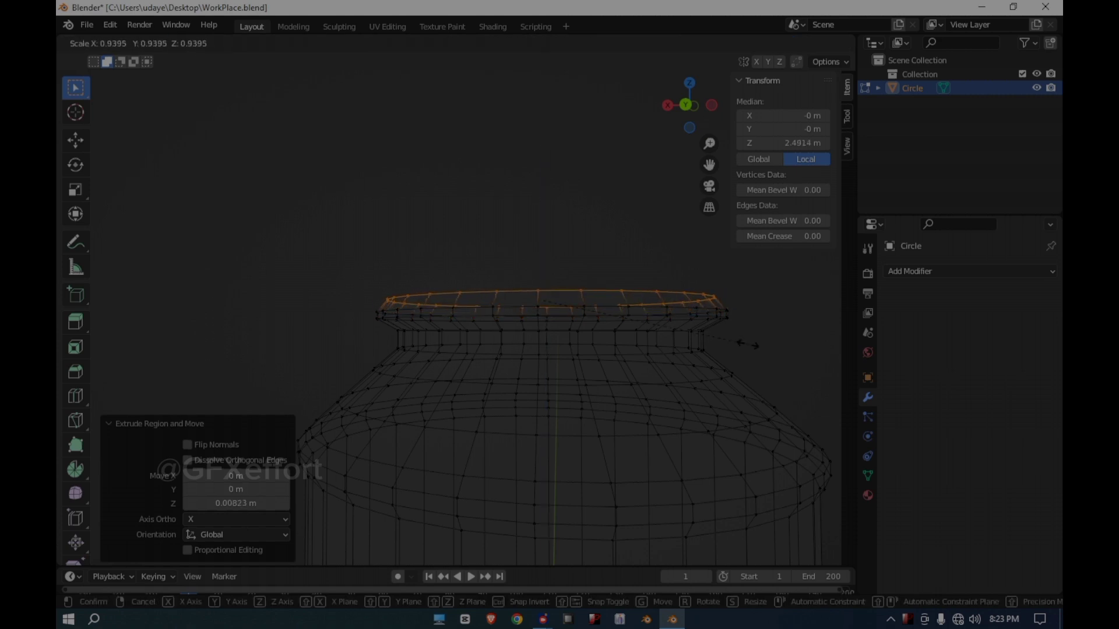
left_click(744, 342)
Step: Extrude the top ring about 0.042 m straight up for the neck opening, and return to object mode with solid shading
key("e")
key("z")
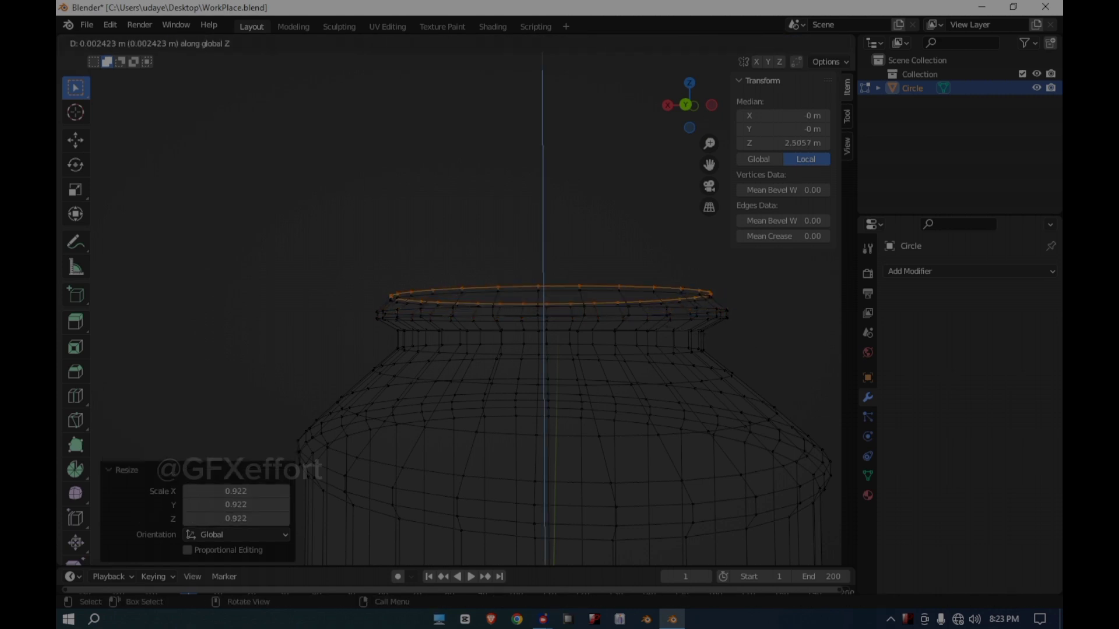
left_click(746, 291)
scroll(449, 315, "down", 6)
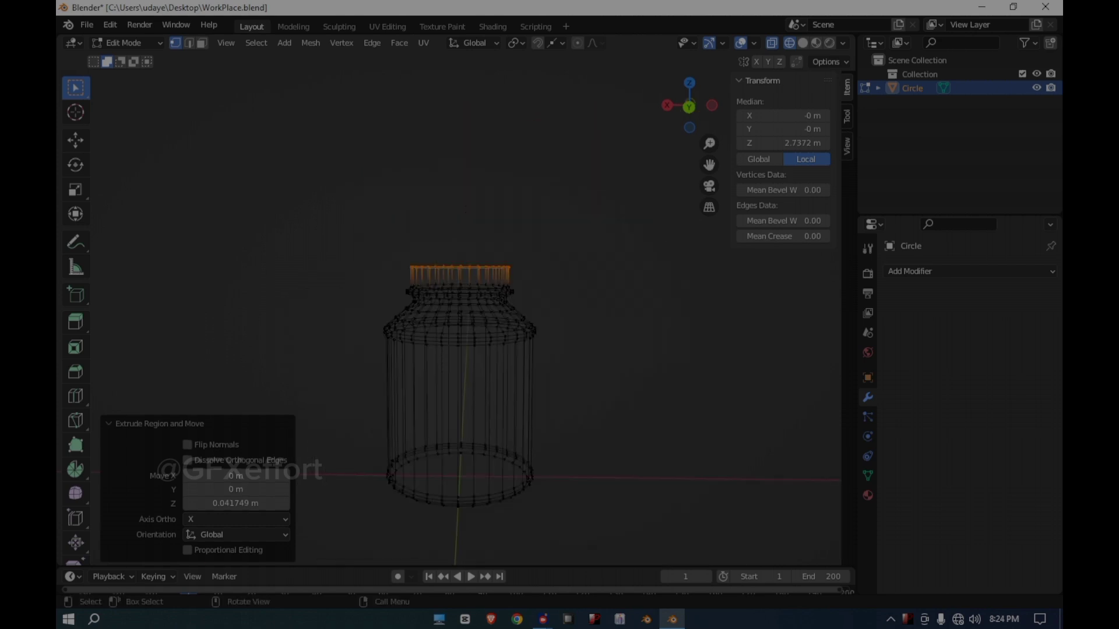
key("Tab")
scroll(449, 314, "down", 2)
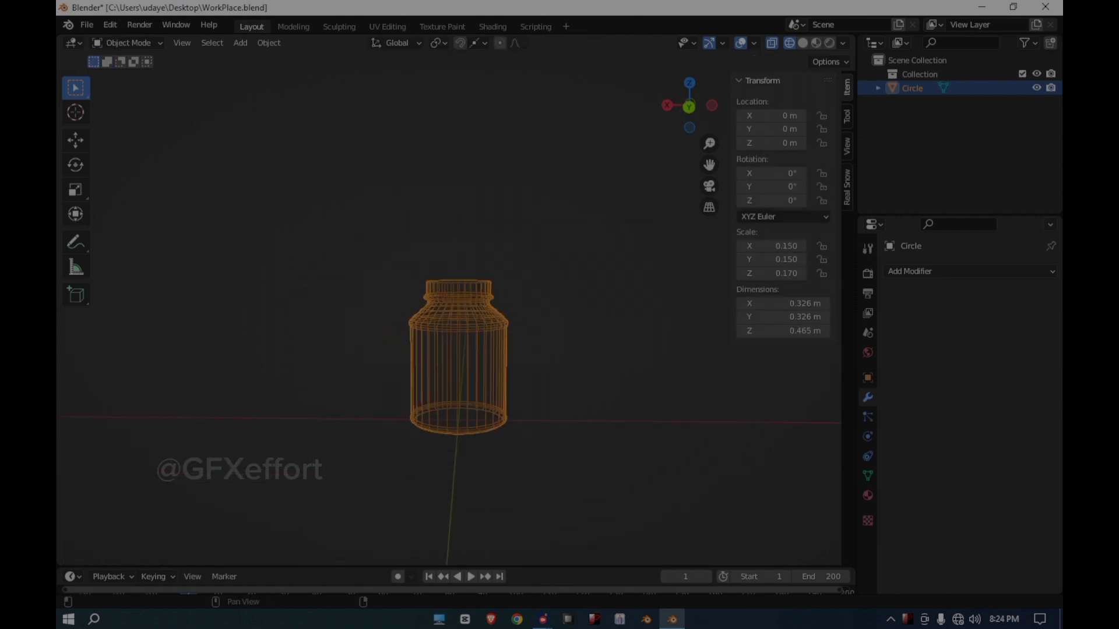
key("shift+z")
Step: In wireframe edit mode, select the open edge loop at the jar's underside and close it with Grid Fill
scroll(448, 314, "up", 4)
middle_click_drag(448, 314, 449, 262)
scroll(448, 314, "down", 1)
key("Tab")
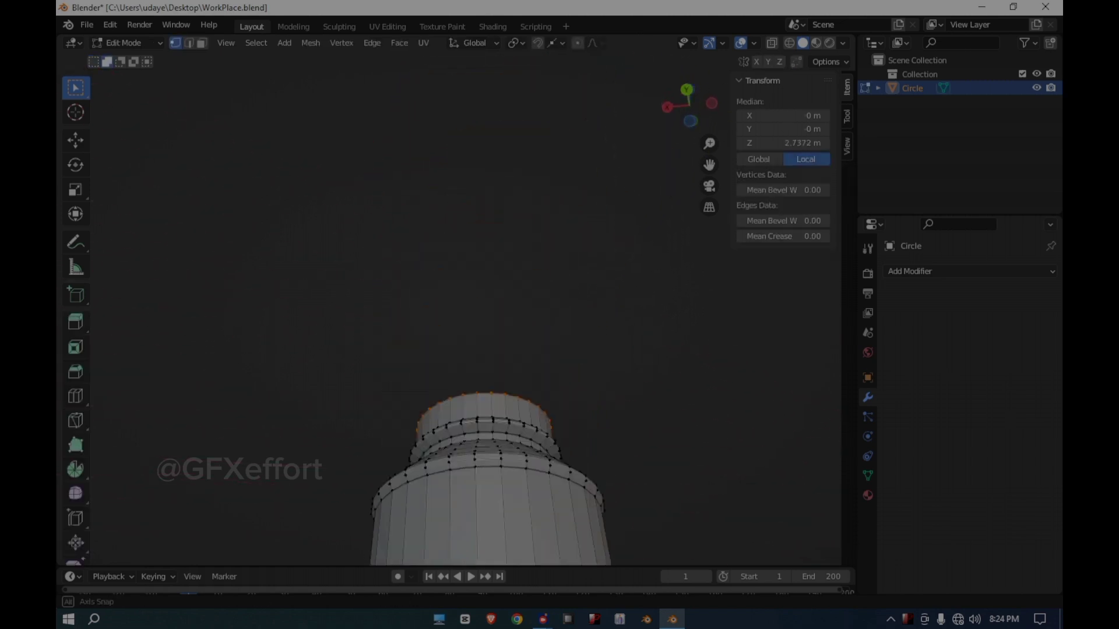
scroll(449, 314, "up", 5)
scroll(449, 314, "down", 6)
middle_click_drag(449, 315, 460, 280)
middle_click_drag(461, 280, 466, 408, "shift")
scroll(460, 315, "up", 4)
mouse_move(501, 442)
middle_mouse_down("shift")
mouse_move(423, 198)
mouse_move(425, 247)
middle_mouse_up("shift")
left_click(789, 43)
middle_click_drag(448, 307, 448, 314)
left_click(489, 333, "alt")
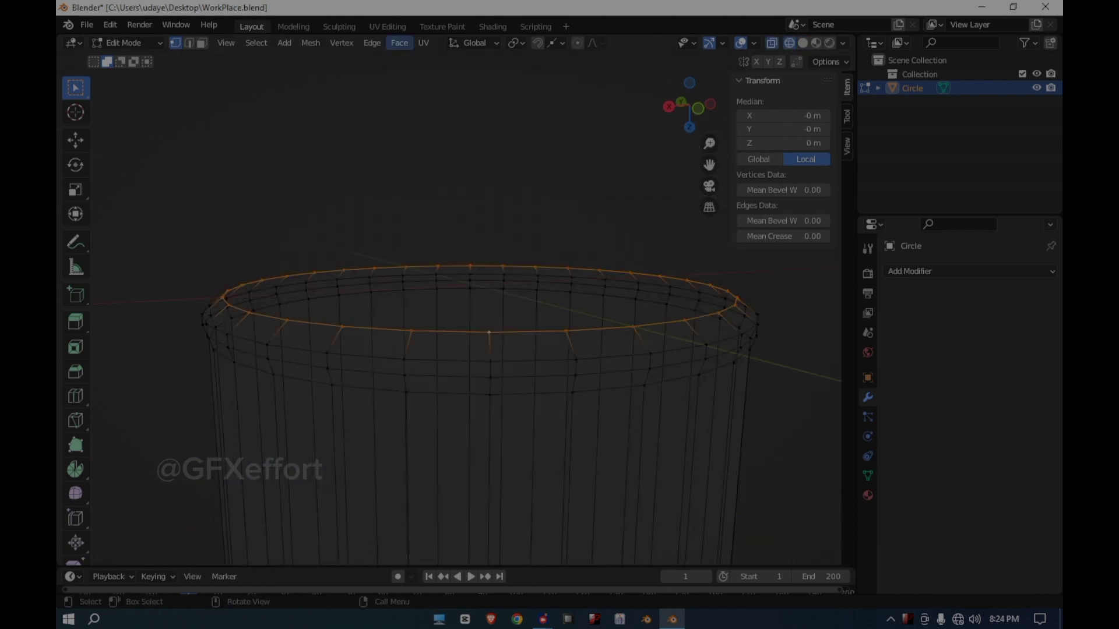
left_click(399, 43)
left_click(420, 210)
Step: Clear the face selection and select the full loop of tall wall faces around the jar's body
scroll(466, 315, "down", 4)
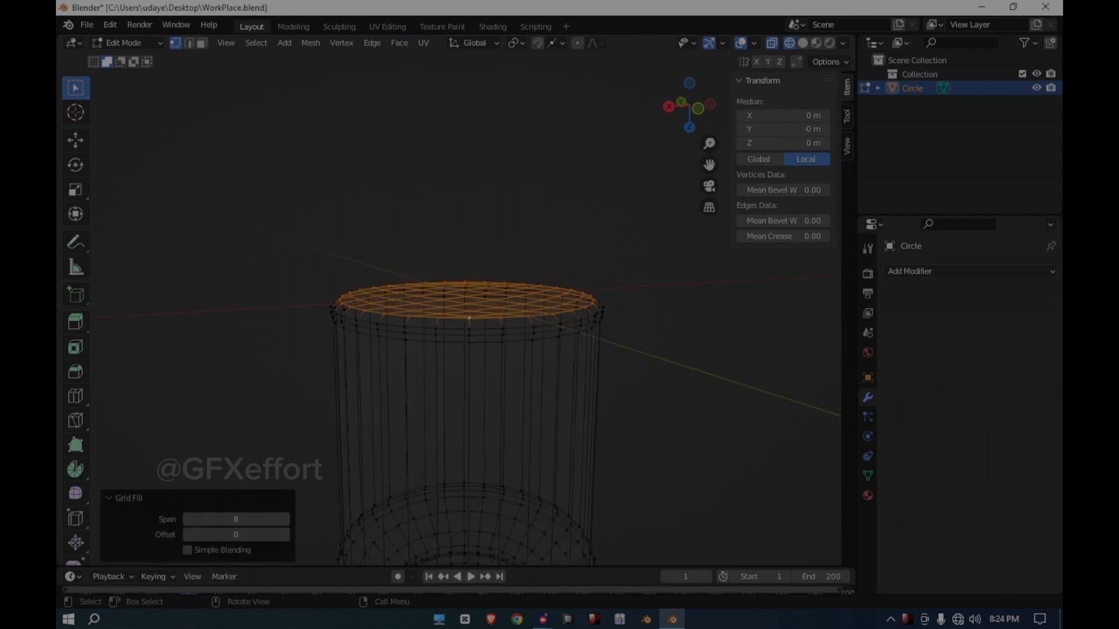
middle_click_drag(448, 315, 449, 379)
scroll(443, 469, "down", 2)
middle_click_drag(443, 469, 455, 414)
scroll(455, 388, "up", 6)
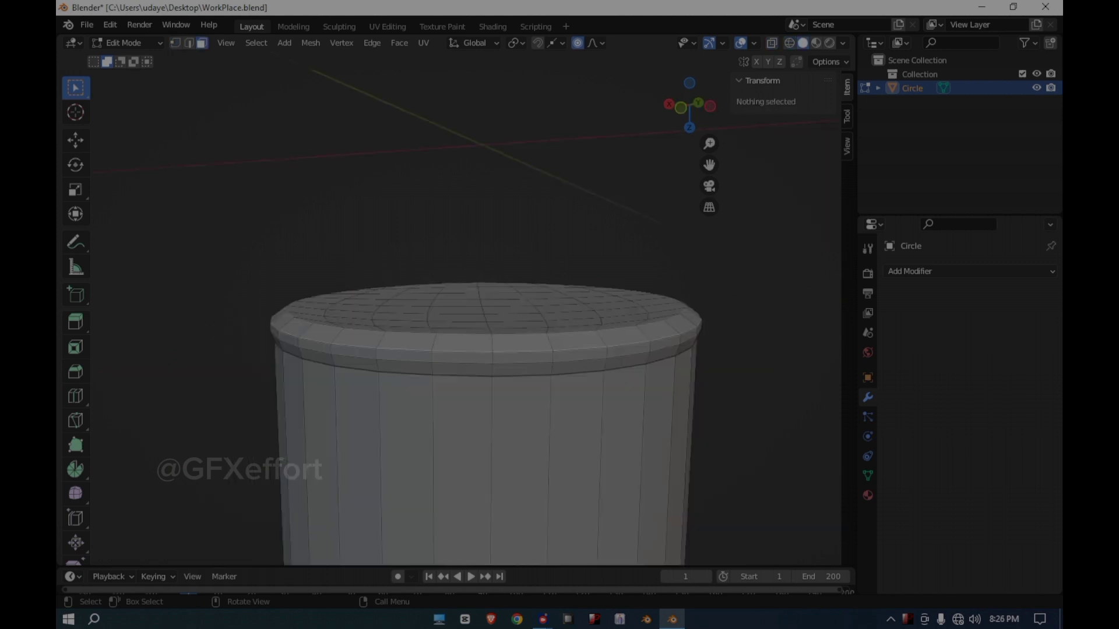
mouse_move(449, 314)
middle_mouse_down()
mouse_move(448, 361)
mouse_move(419, 326)
mouse_move(425, 292)
mouse_move(457, 282)
mouse_move(510, 184)
mouse_move(518, 233)
mouse_move(501, 204)
middle_mouse_up()
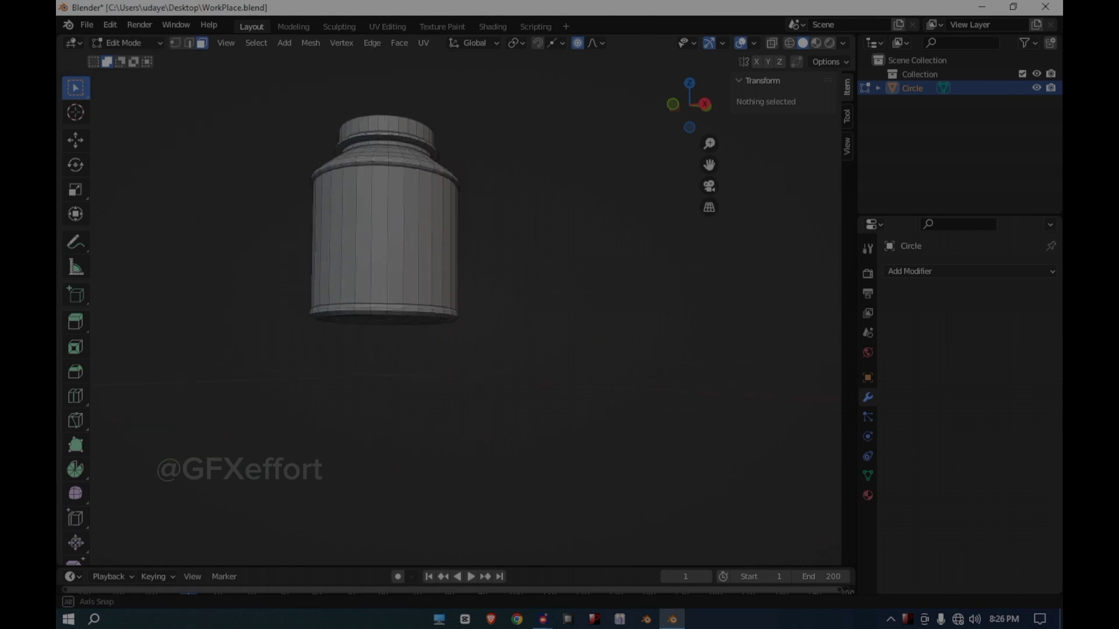
mouse_move(449, 291)
middle_mouse_down()
mouse_move(448, 338)
mouse_move(449, 298)
middle_mouse_up()
left_click(490, 332, "shift")
key("alt+a")
left_click(490, 332, "alt")
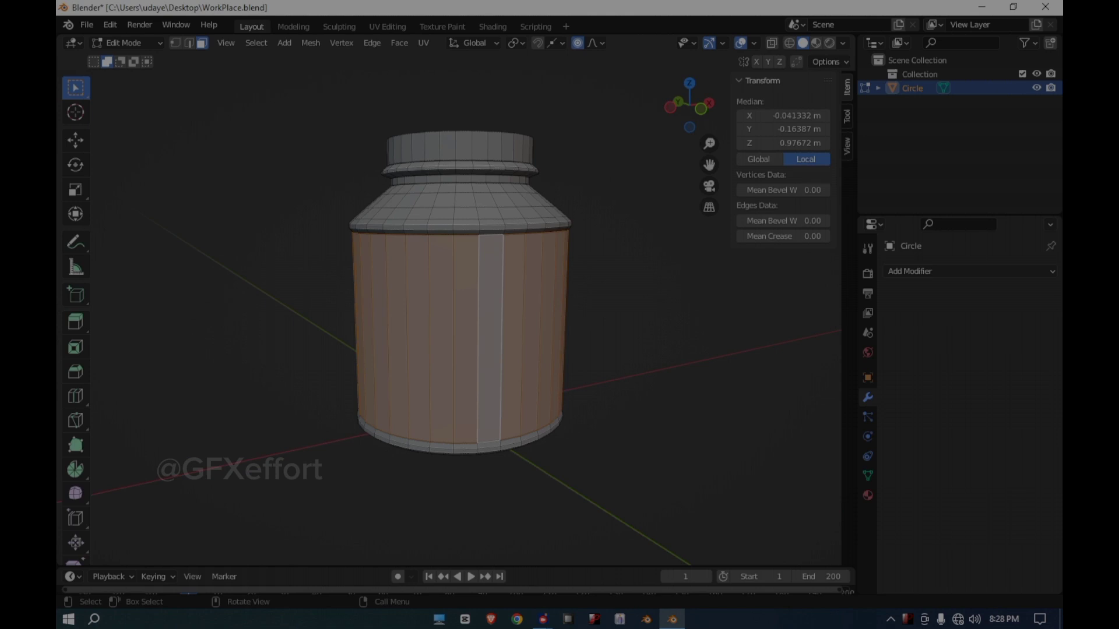
Step: Duplicate the selected wall faces, separate them as an object named COVER beside the jar, and shorten it along Z
key("shift+d")
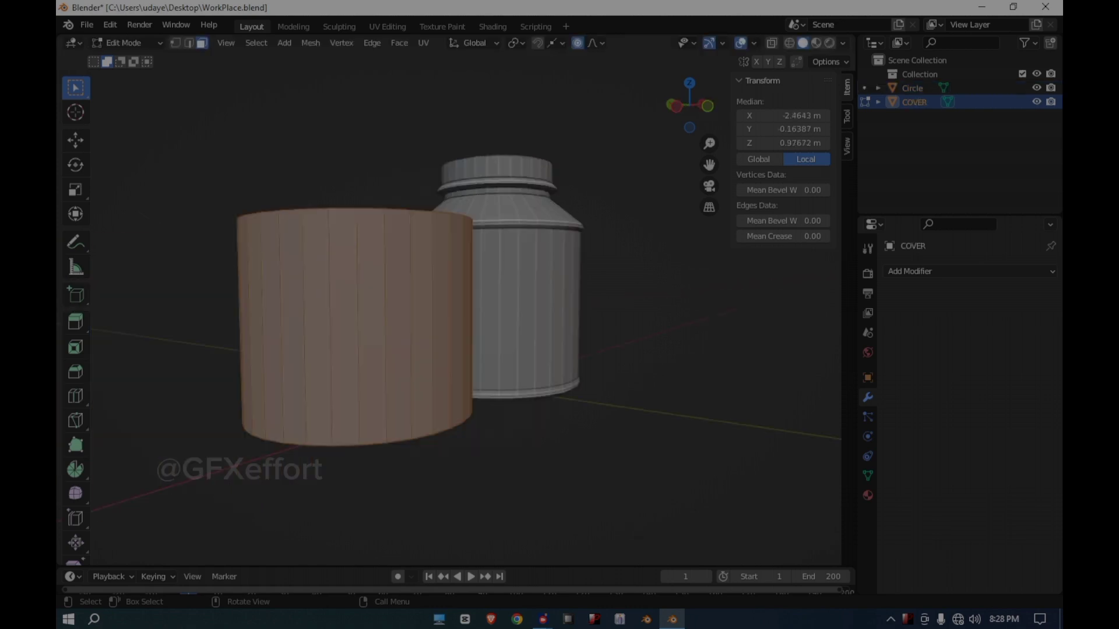
key("s")
key("z")
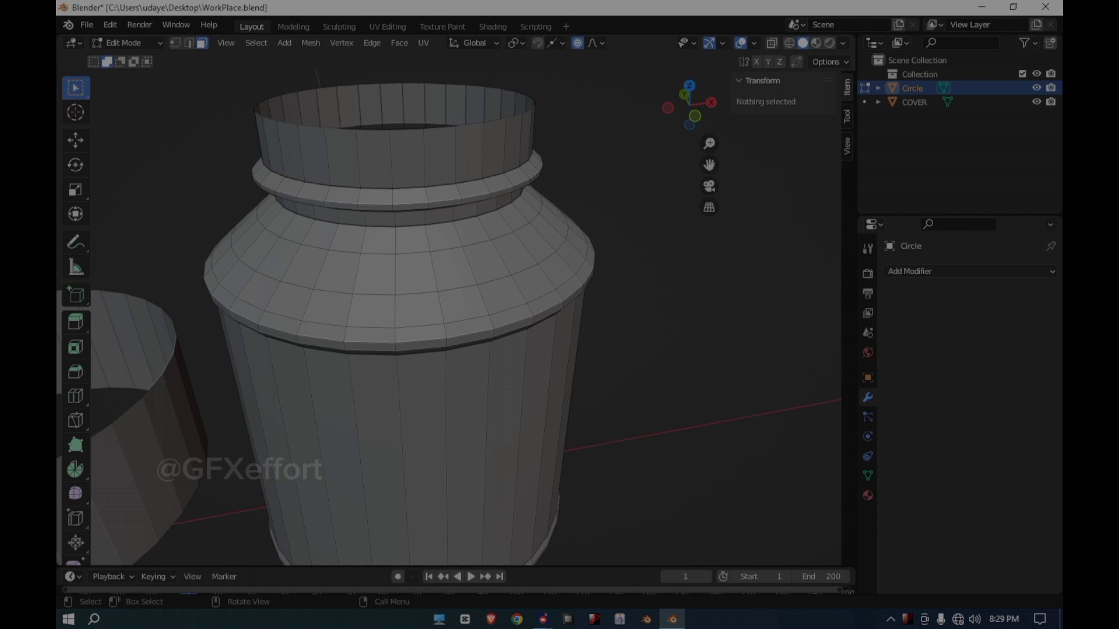
Step: Select the face loop around the jar's neck and move a separate copy of it, named CAP, beside the jar
middle_click_drag(448, 303, 449, 350)
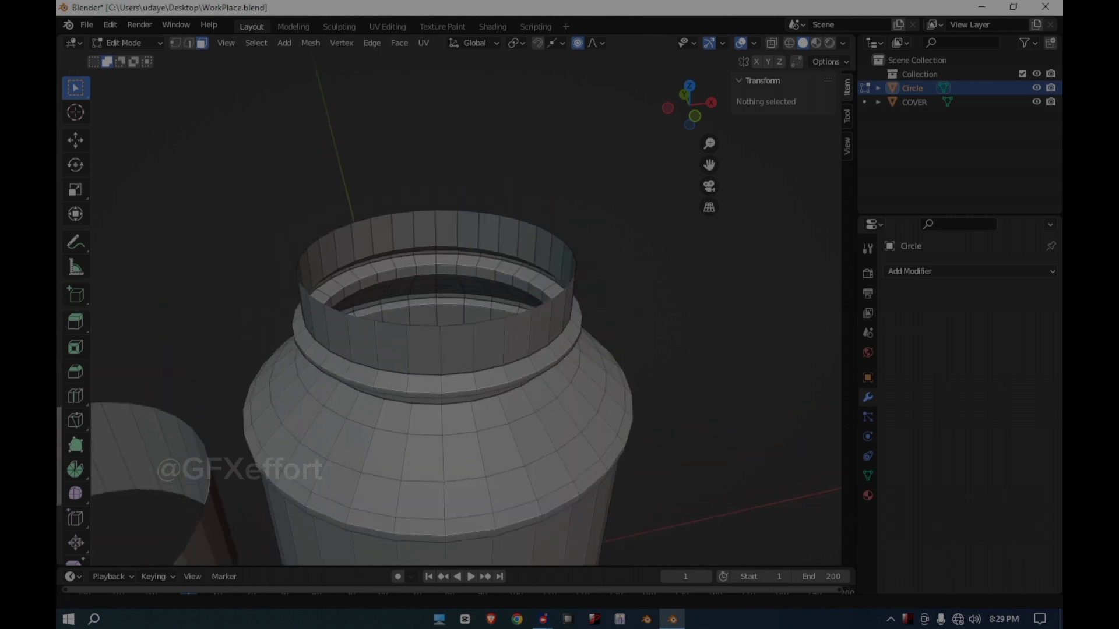
scroll(449, 303, "up", 3)
middle_click_drag(449, 303, 458, 478)
scroll(449, 303, "up", 2)
scroll(457, 478, "down", 2)
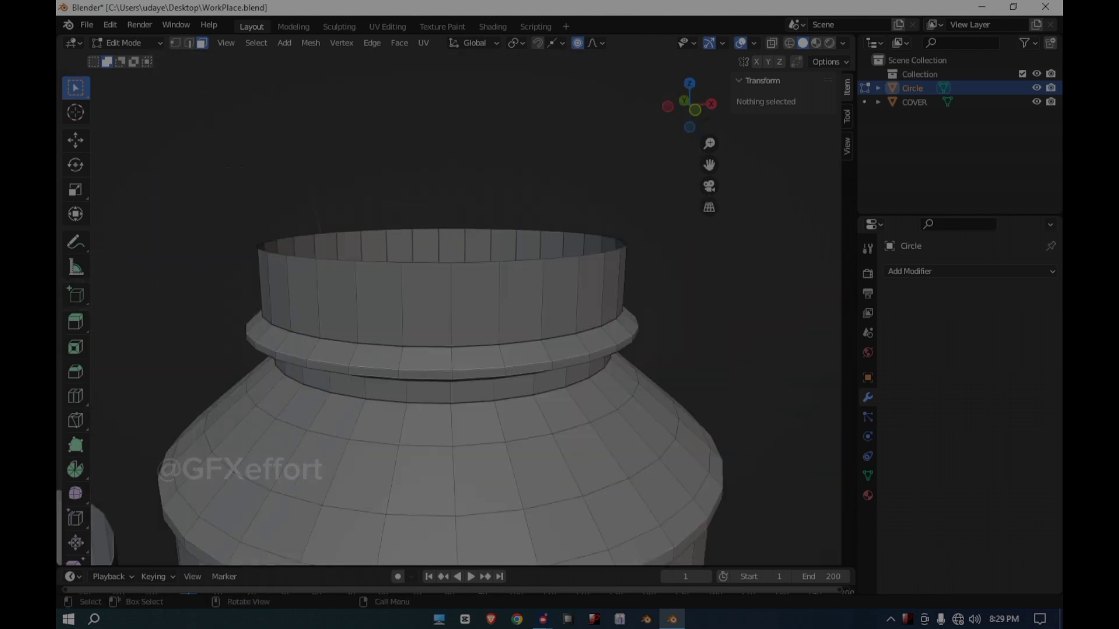
left_click(512, 300, "alt")
scroll(512, 300, "down", 3)
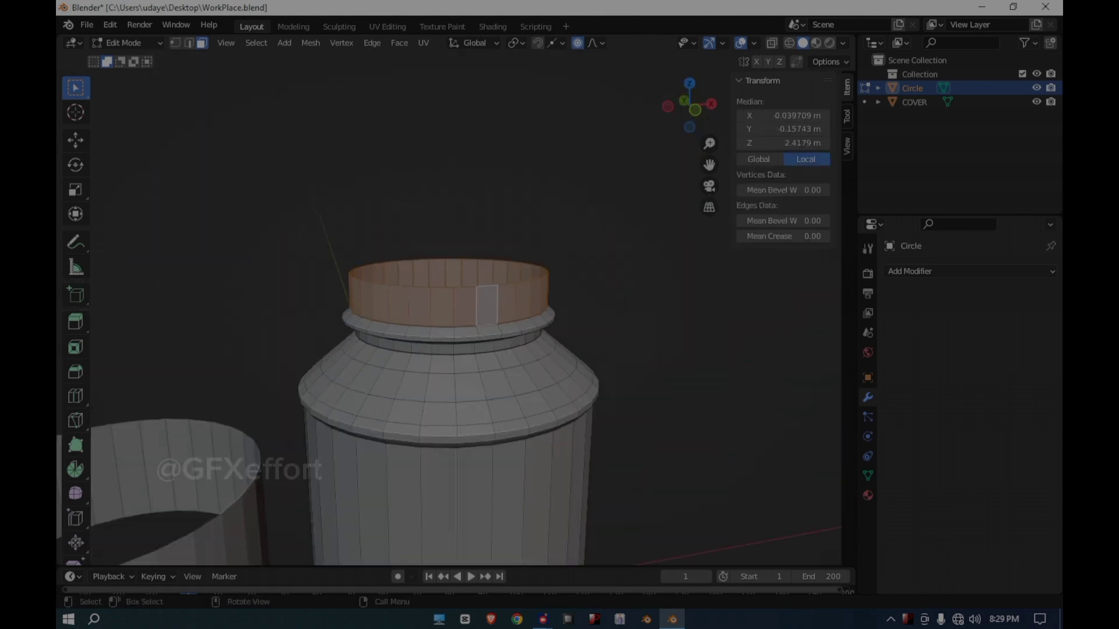
key("g")
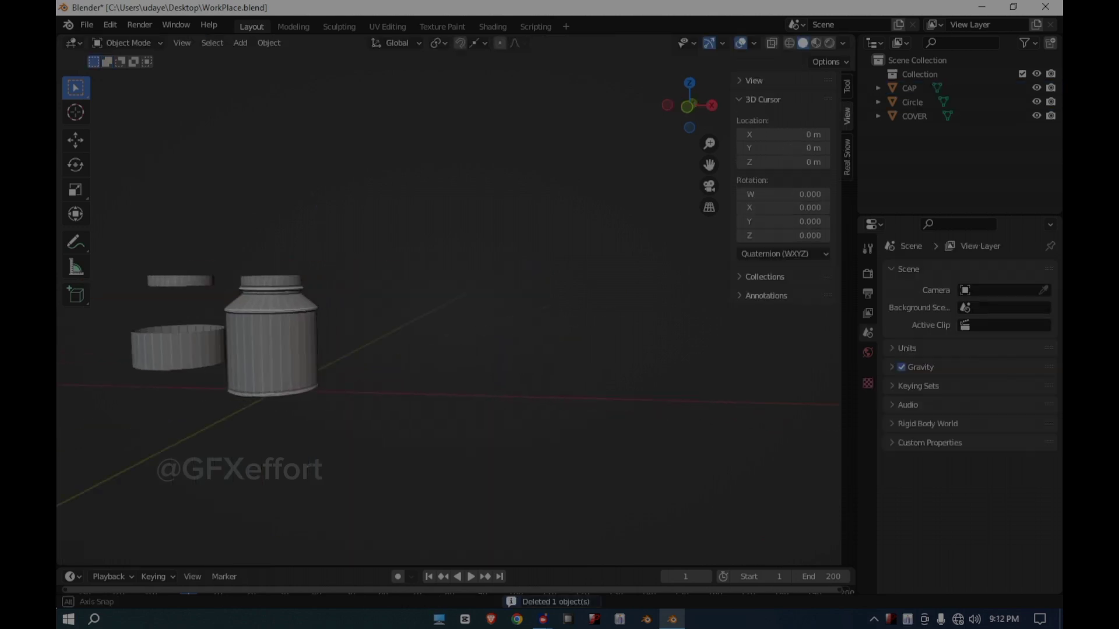
Step: Add a plane mesh and scale it down to about 0.333
middle_click_drag(449, 315, 436, 314)
left_click(240, 42)
mouse_move(256, 56)
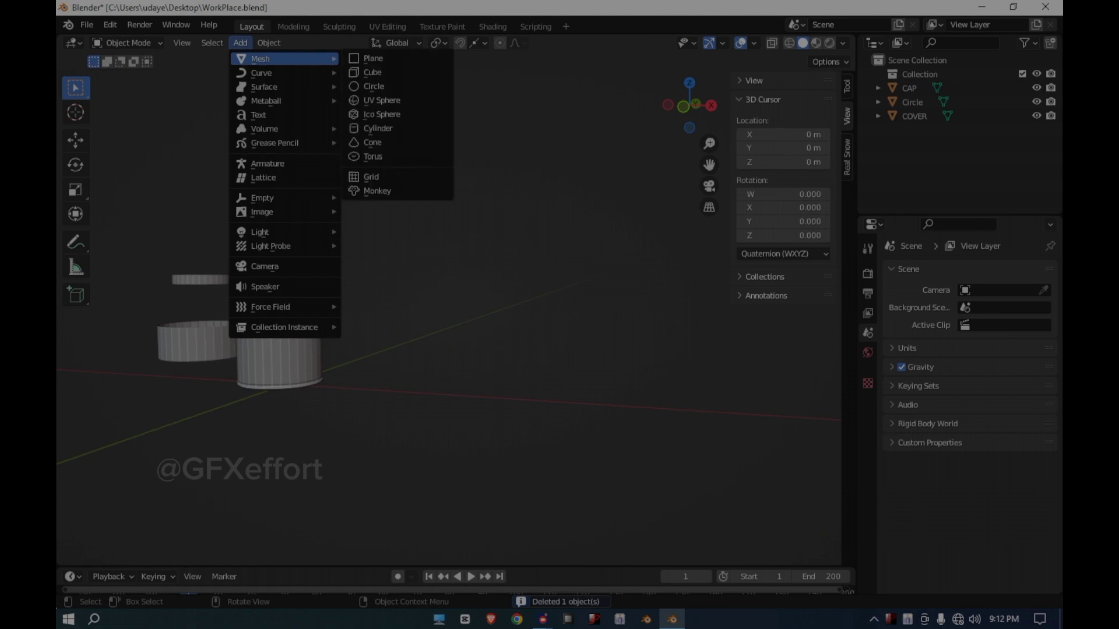
left_click(373, 58)
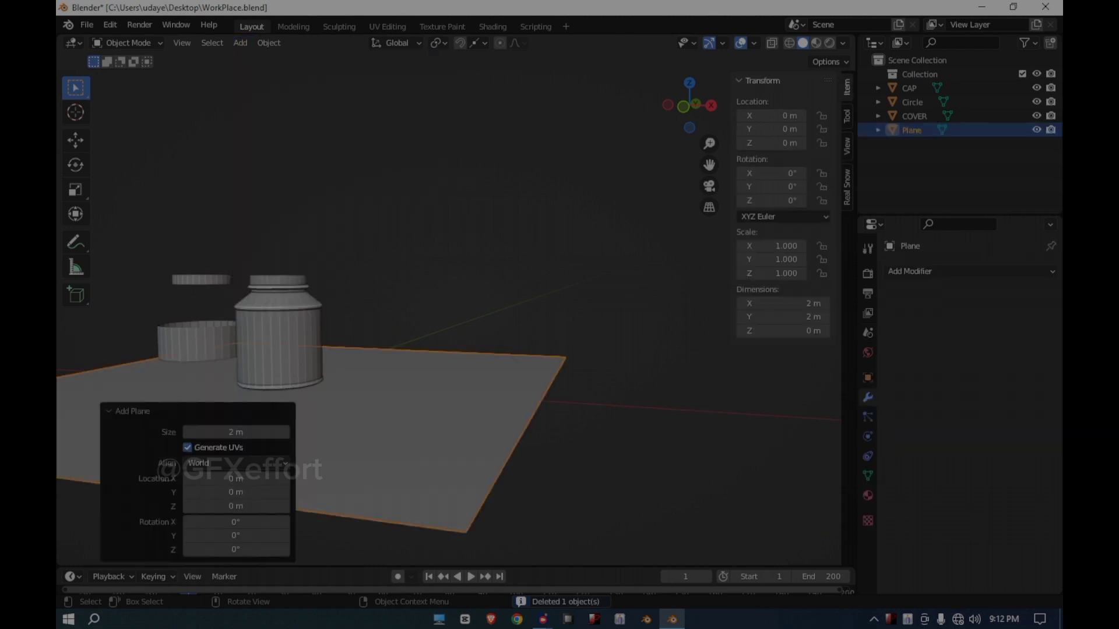
key("s")
left_click(378, 361)
Step: Move the plane along X to about 0.856 m, clear of the jar, and rotate it 90° about X
key("g")
key("x")
left_click(588, 379)
scroll(588, 378, "up", 1)
middle_click_drag(588, 379, 551, 332)
scroll(600, 378, "up", 1)
key("r")
key("x")
key("9")
key("0")
key("Return")
Step: In edit mode, scale the whole plane to 0.717 and shorten its left edge to form a trapezoid
key("Tab")
middle_click_drag(629, 499, 623, 492)
key("s")
left_click(583, 469)
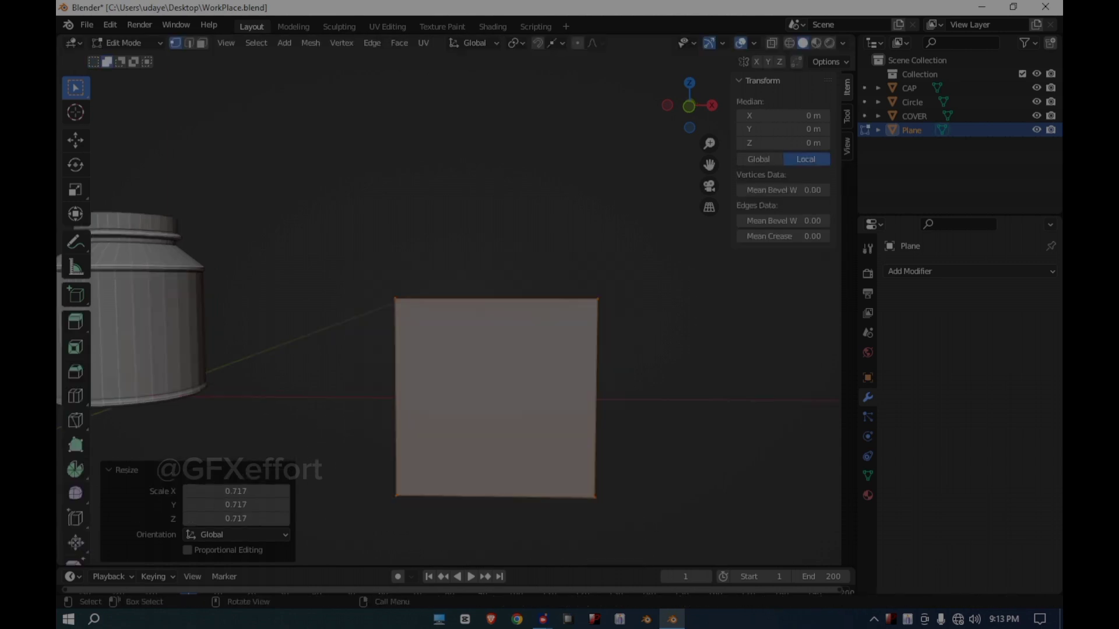
key("alt+a")
left_click_drag(360, 289, 451, 528)
key("s")
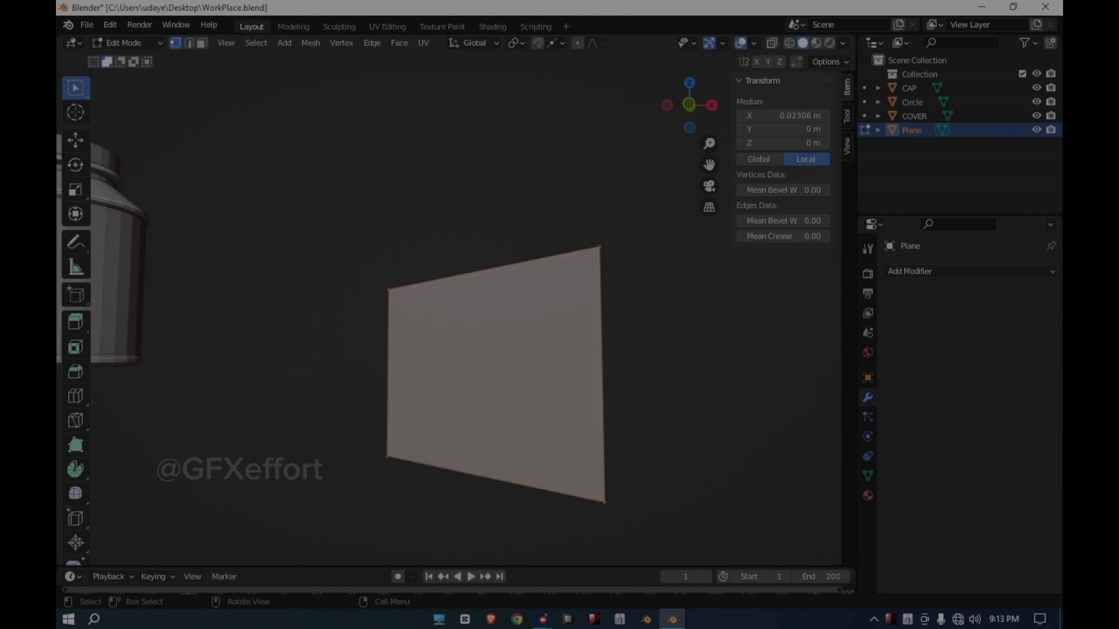
Step: Select the trapezoid's longer right edge and delete it with Only Edges & Faces, keeping an open three-edge profile
key("alt+a")
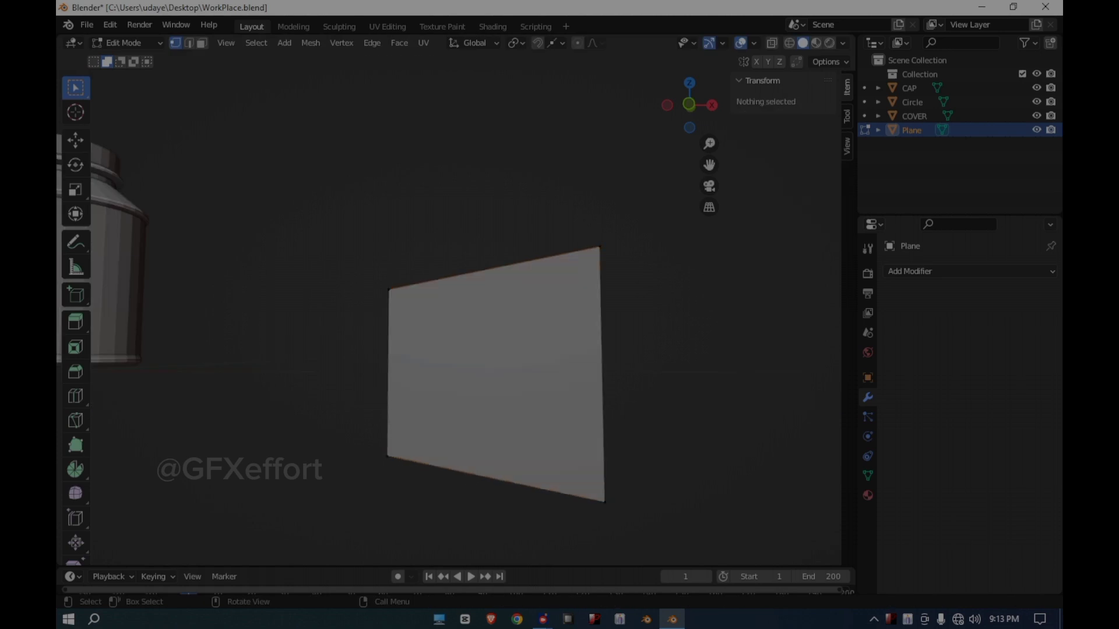
left_click_drag(620, 519, 652, 566)
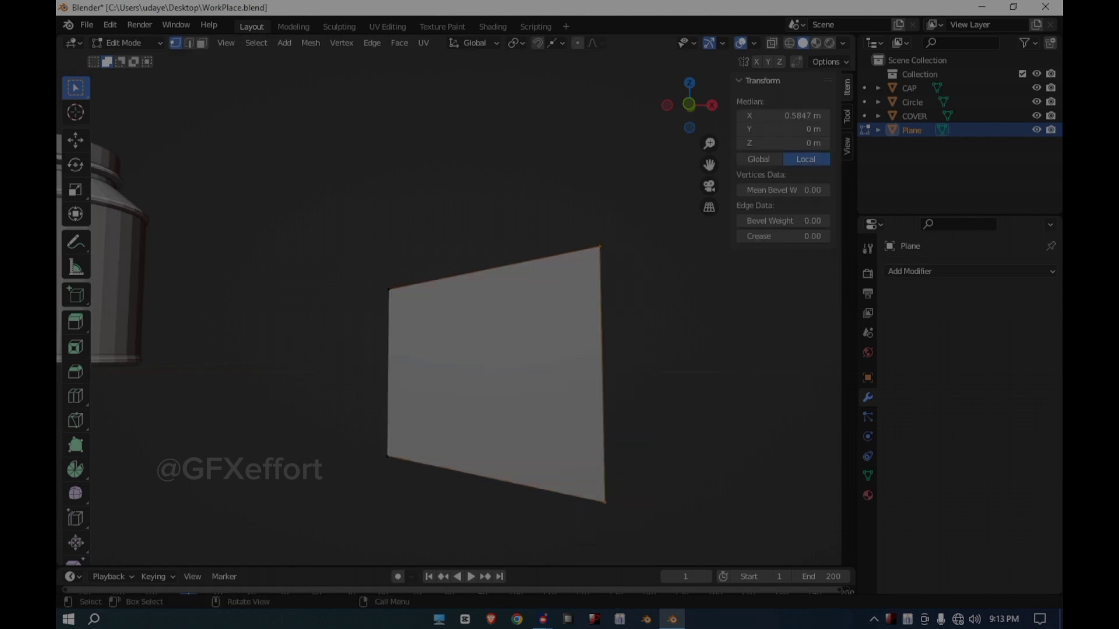
key("x")
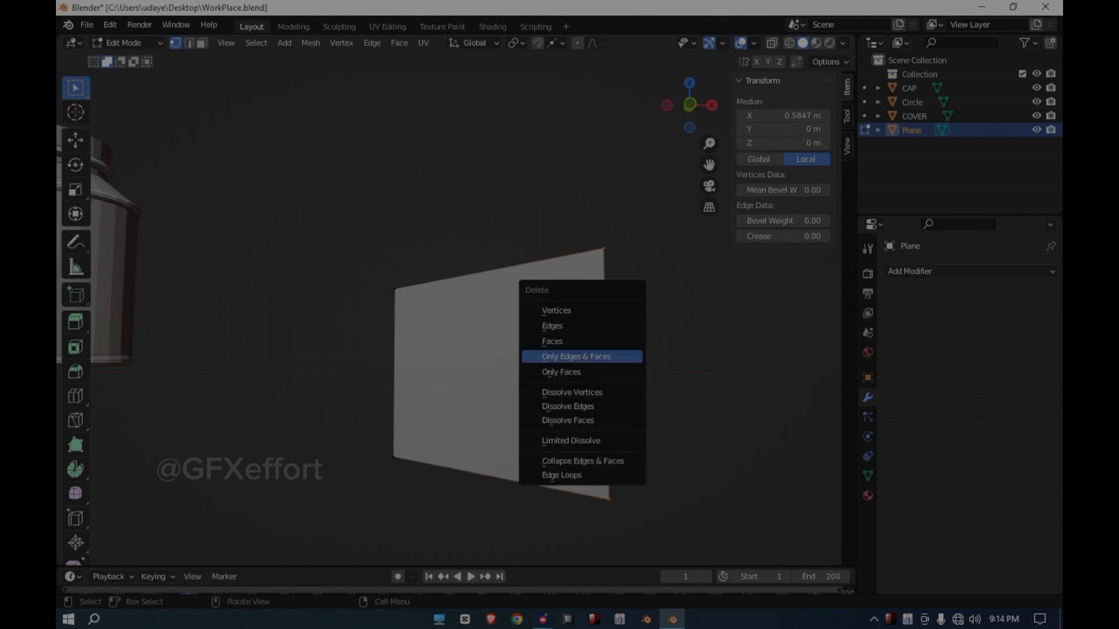
left_click(574, 357)
Step: Select the profile's two open end points and extend them outward as short vertical segments
left_click_drag(596, 218, 643, 534)
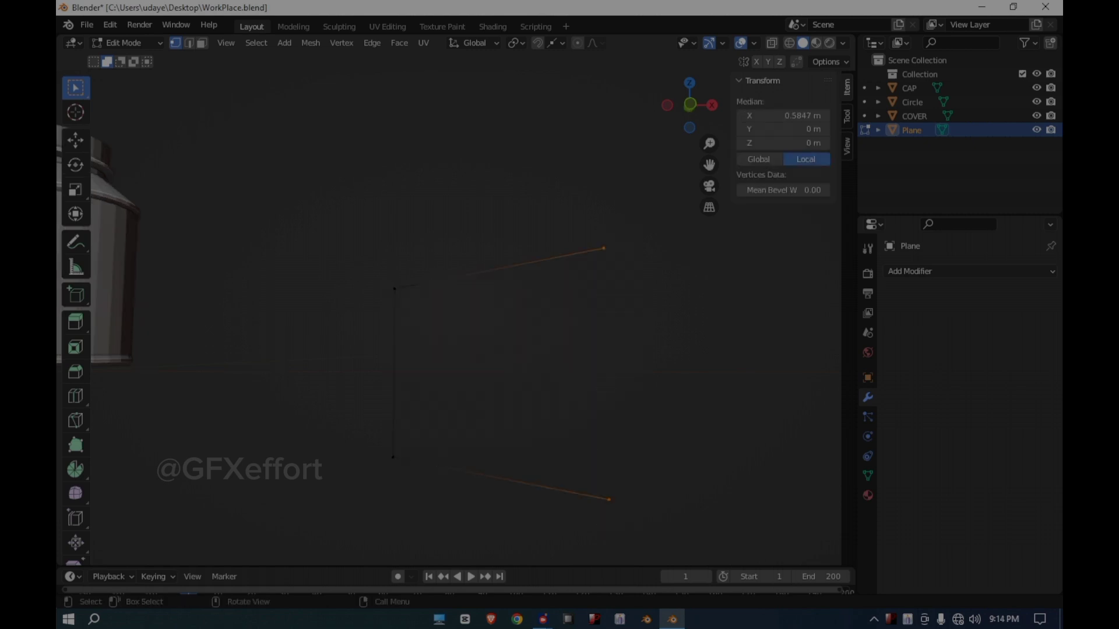
key("g")
key("s")
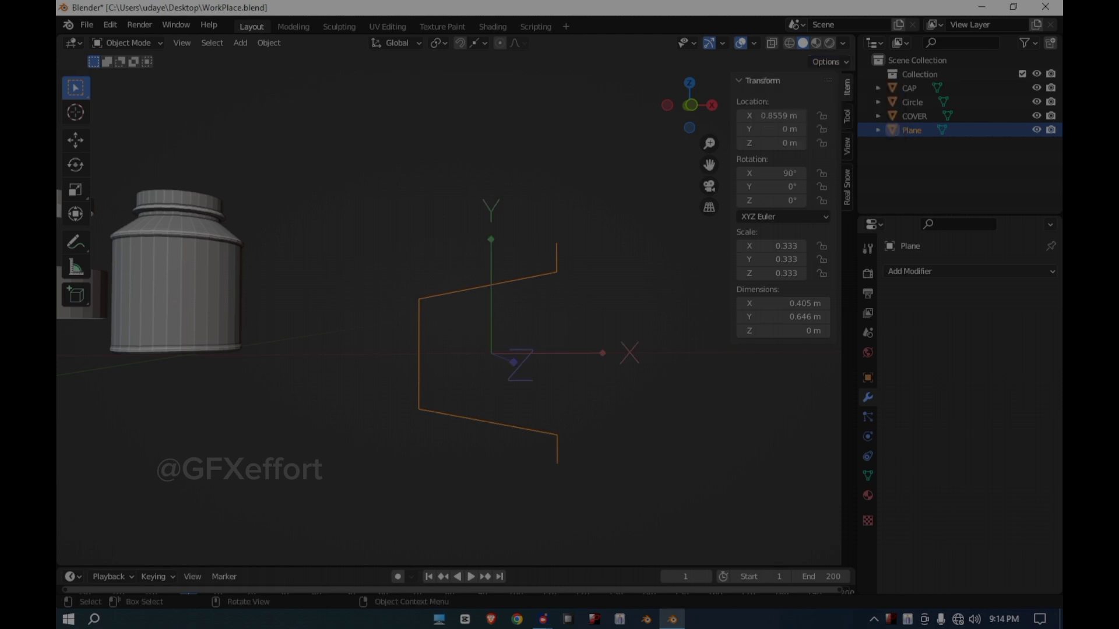
Step: Set snapping to Vertex and move only the profile's origin about 2.557 m along X
left_click(479, 43)
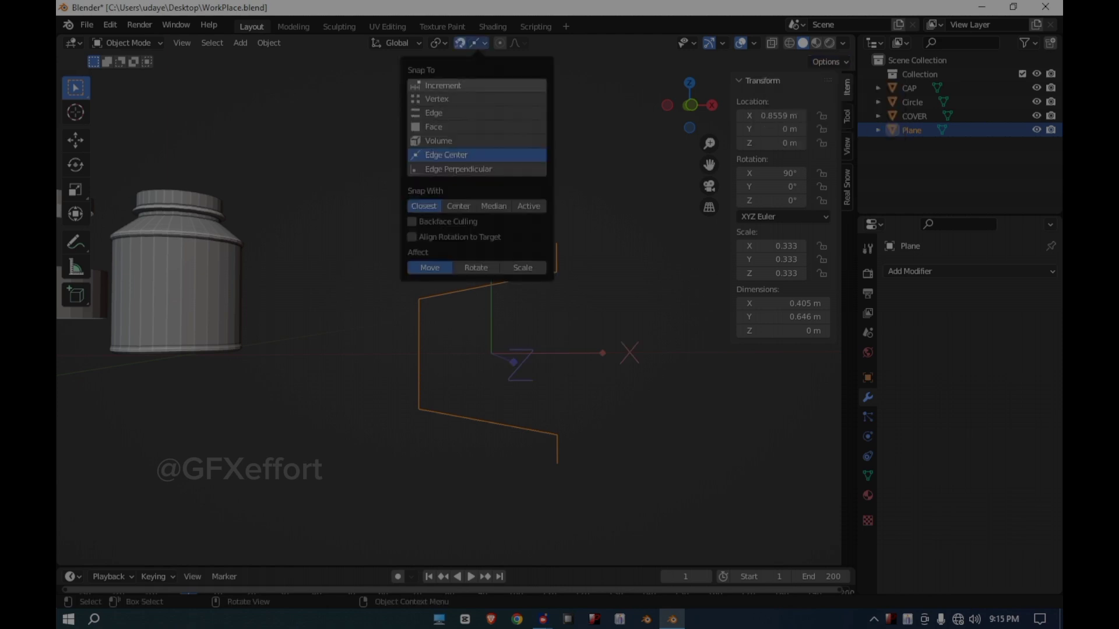
left_click(477, 99)
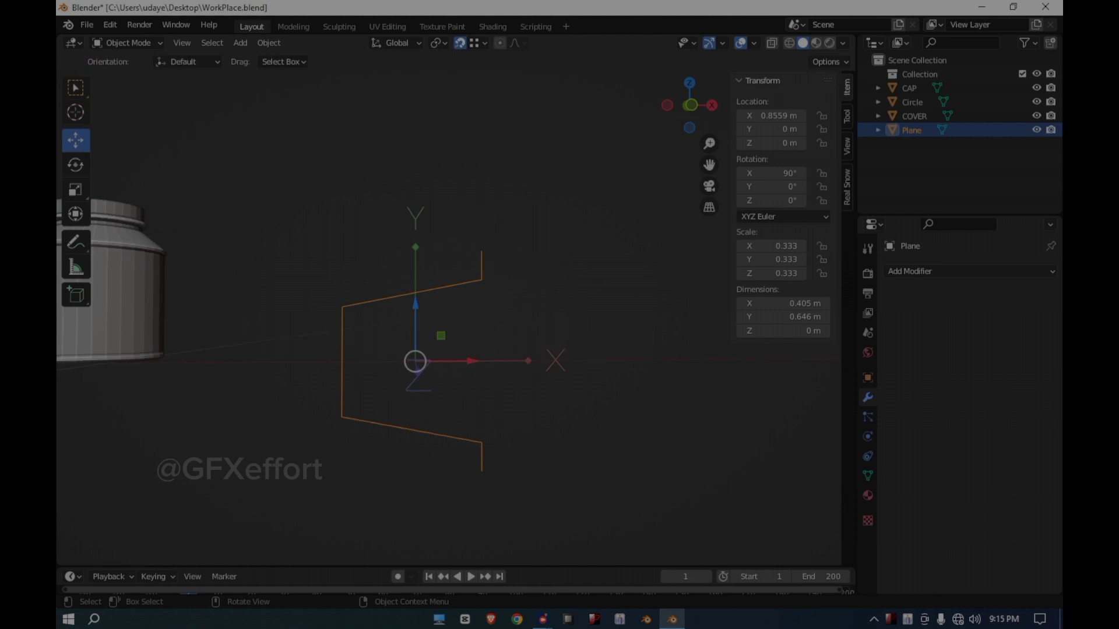
key("g")
key("x")
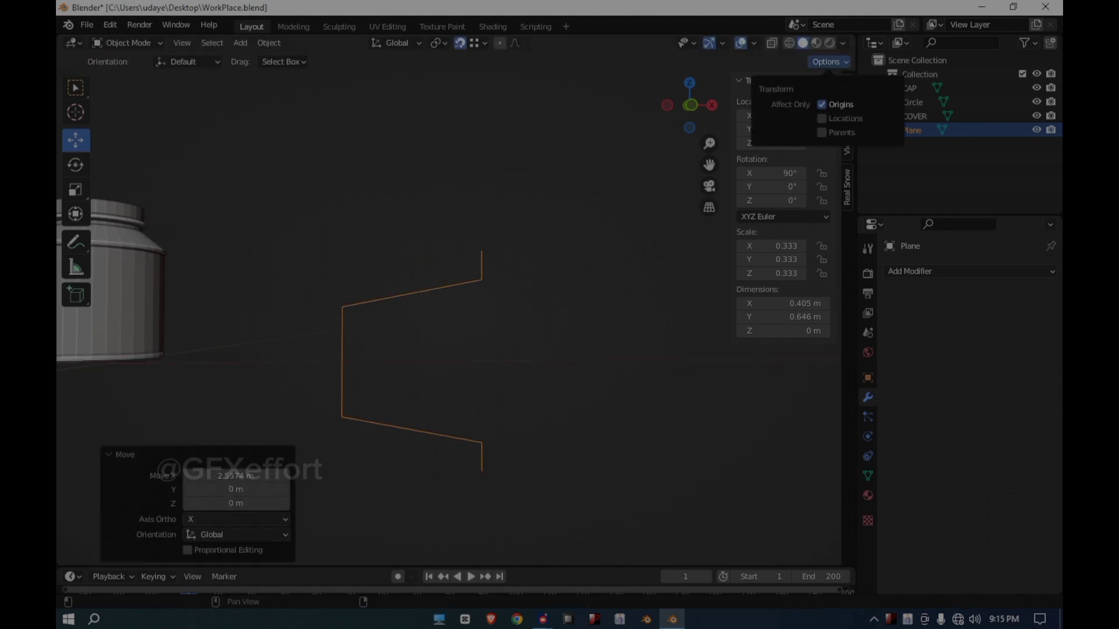
Step: Add a Screw modifier to the profile and apply the object's rotation
left_click(932, 271)
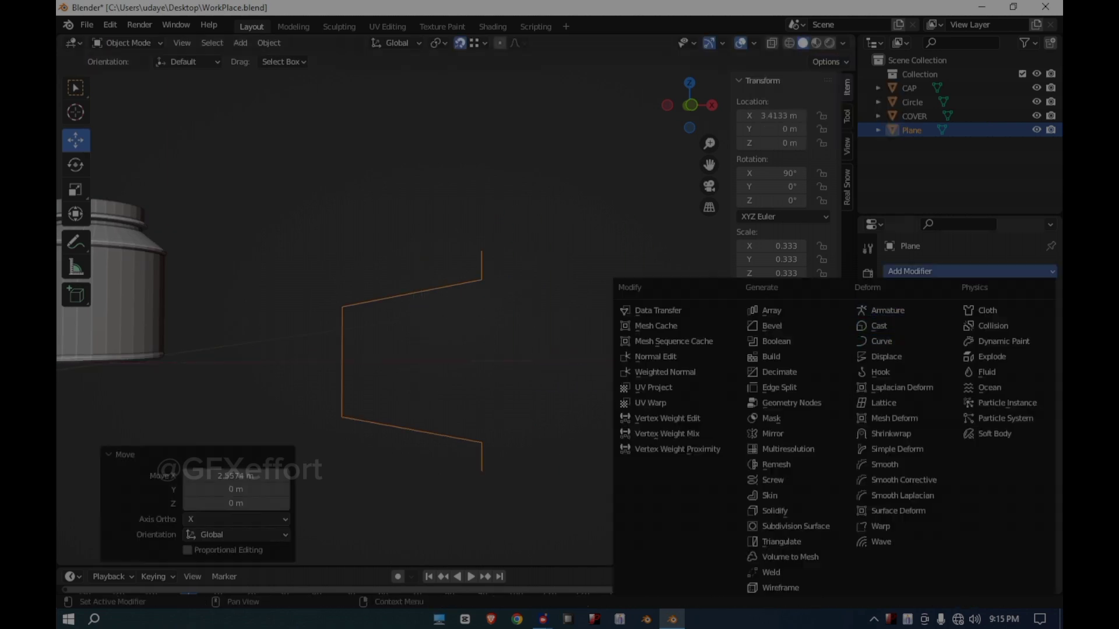
left_click(772, 479)
scroll(548, 320, "down", 5)
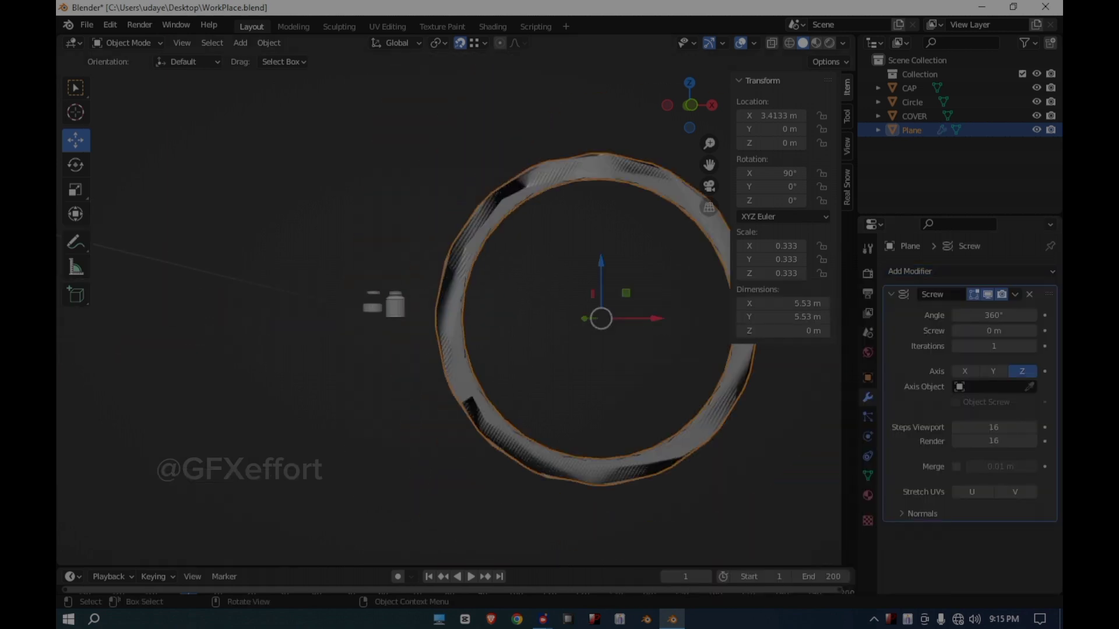
left_click(268, 43)
mouse_move(291, 115)
left_click(431, 128)
middle_click_drag(501, 279, 408, 304)
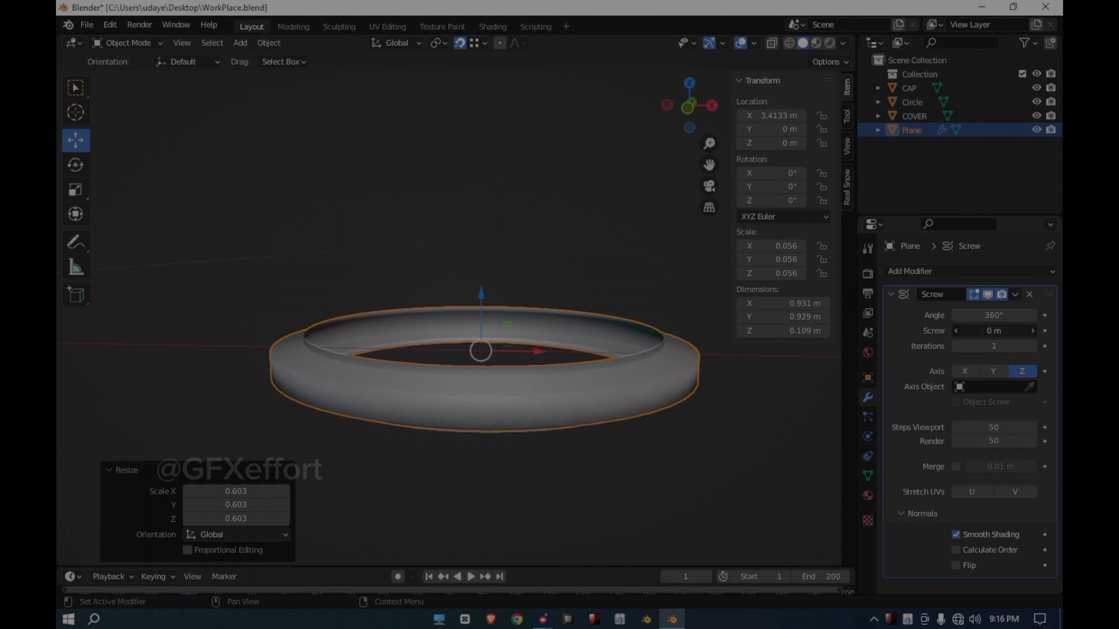
Step: Set the Screw modifier's screw offset to 1.9 m and its angle to 785°
left_click_drag(994, 331, 1019, 331)
middle_click_drag(560, 280, 312, 323)
scroll(338, 338, "up", 4)
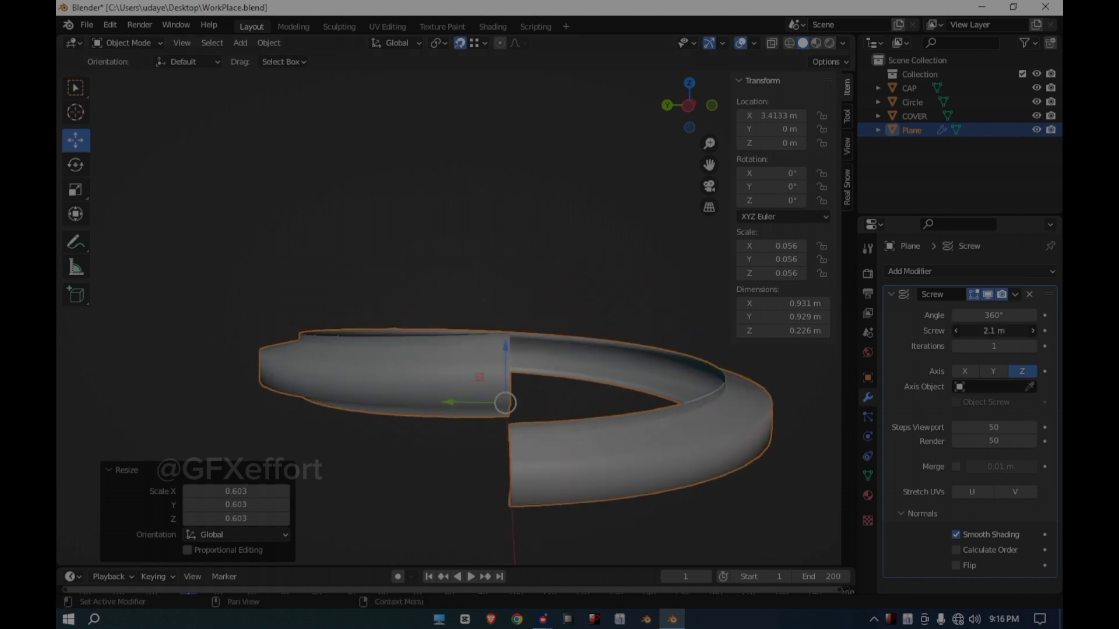
left_click_drag(994, 331, 985, 331)
scroll(524, 326, "up", 1)
mouse_move(524, 326)
middle_mouse_down()
mouse_move(556, 328)
mouse_move(502, 328)
middle_mouse_up()
left_click_drag(993, 316, 1071, 316)
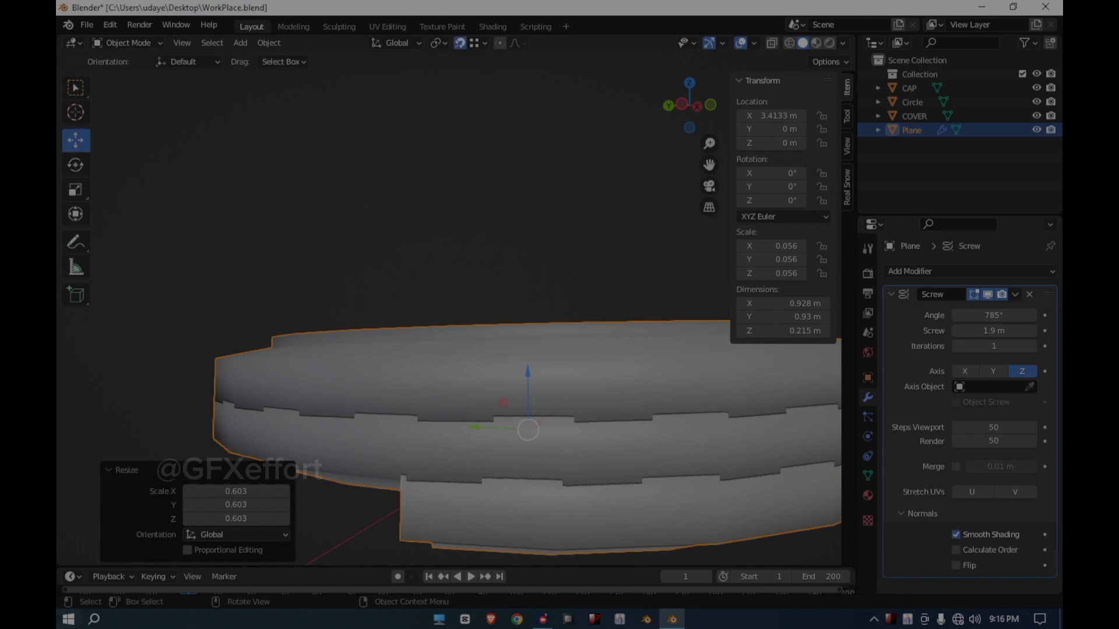
Step: Increase the Screw modifier's screw offset to 3.4 m and its angle to 1215°
left_click_drag(993, 330, 1058, 315)
scroll(449, 318, "down", 3)
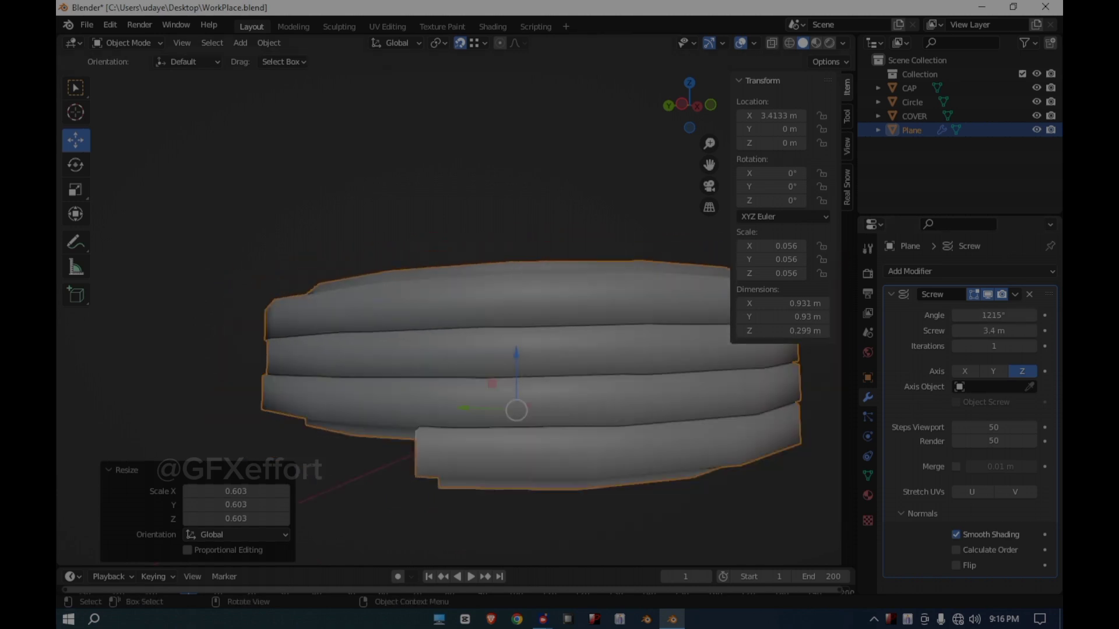
middle_click_drag(448, 318, 422, 319)
left_click(279, 174)
left_click(420, 332)
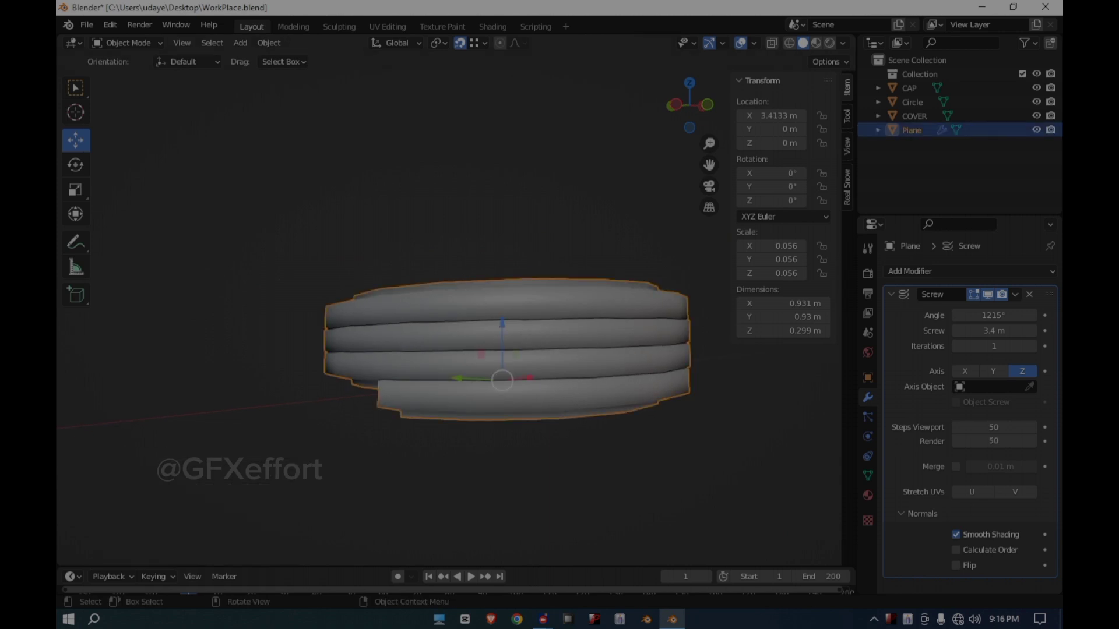
Step: Set the Screw modifier's screw offset to 6.5 m and flatten the thread ring to about 0.47 along Z
left_click_drag(993, 330, 1022, 330)
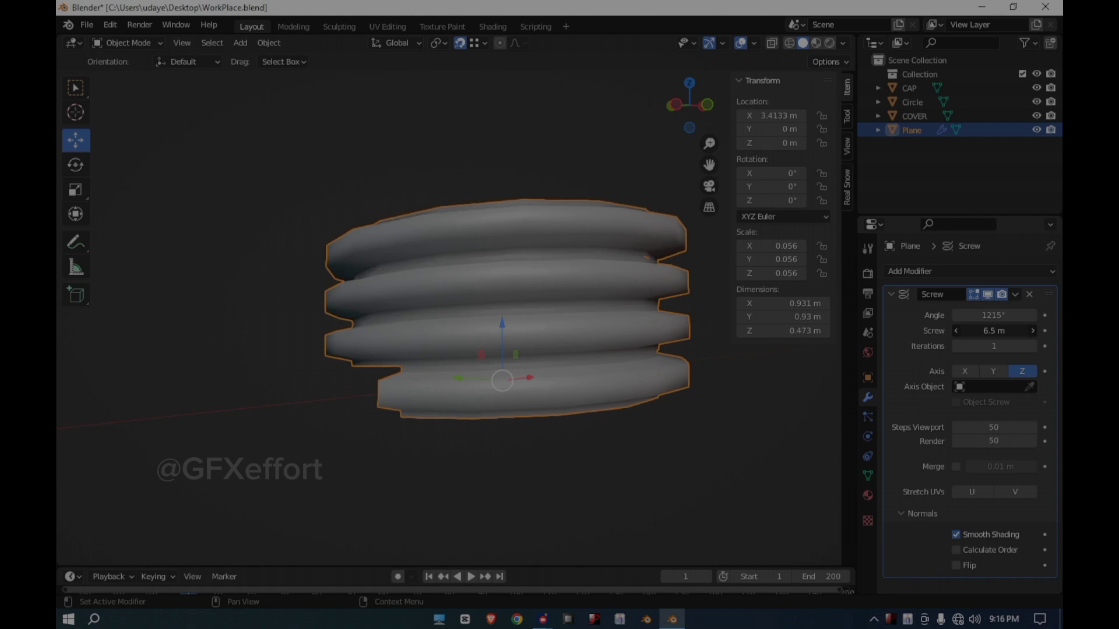
scroll(560, 350, "down", 2)
key("s")
key("z")
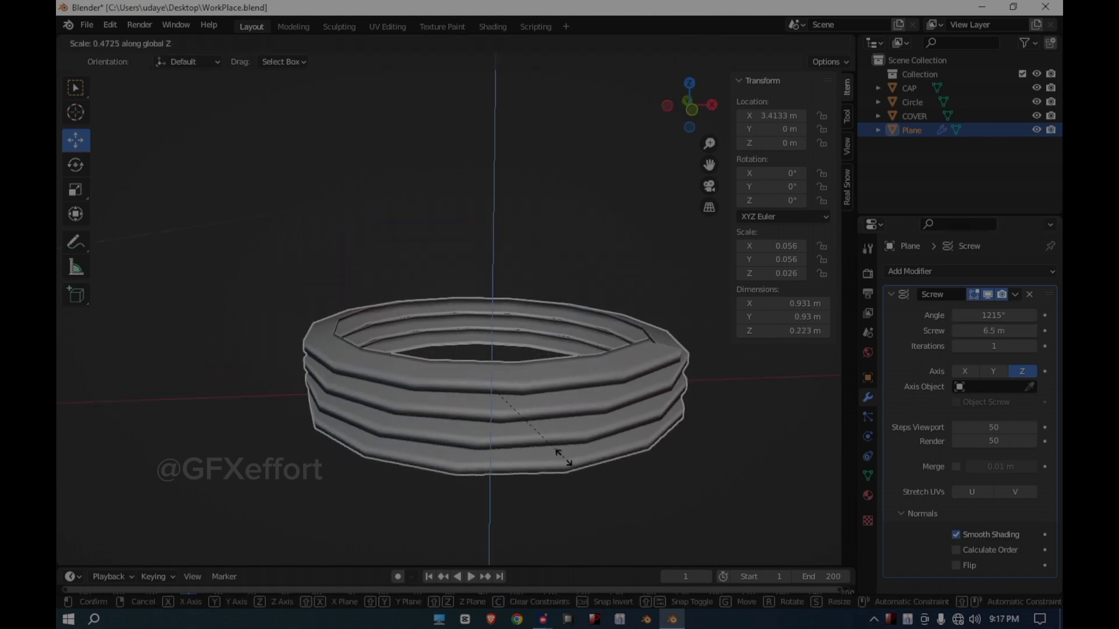
left_click(564, 457)
left_click(574, 504)
middle_click_drag(574, 504, 573, 454)
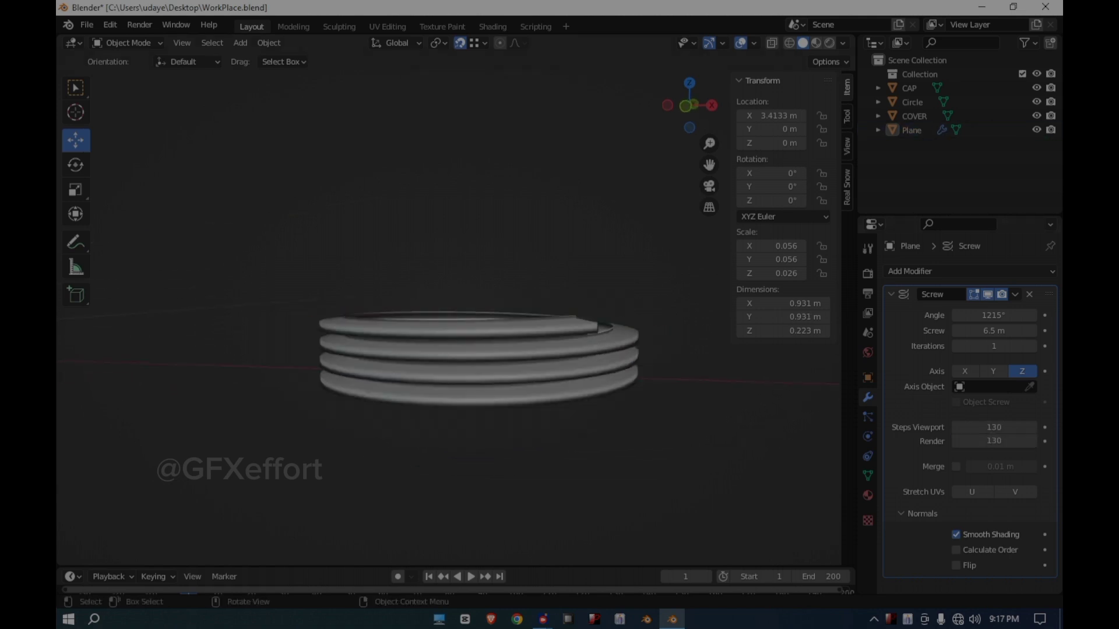
Step: Save the WorkPlace.blend file
mouse_move(573, 408)
middle_mouse_down()
mouse_move(574, 524)
mouse_move(574, 420)
middle_mouse_up()
scroll(466, 338, "down", 5)
key("ctrl+s")
scroll(466, 338, "down", 3)
middle_click_drag(442, 344, 473, 342)
Step: Lower the thread ring along Z to about 0.38 m around the jar's neck and scale it to fit
left_click(466, 322)
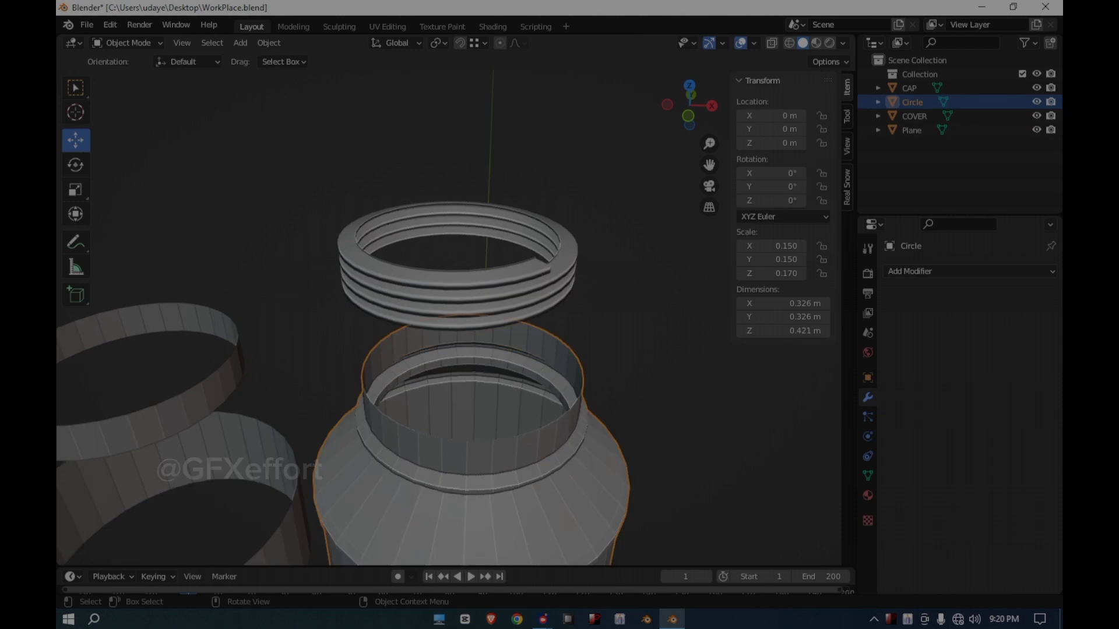
left_click(460, 304)
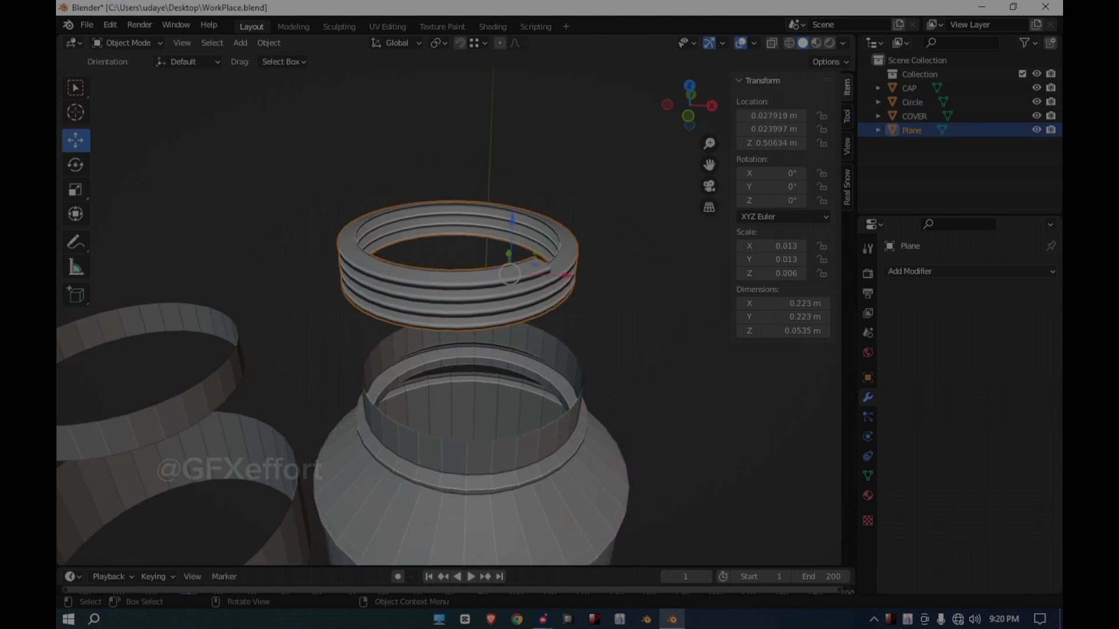
left_click_drag(512, 221, 506, 332)
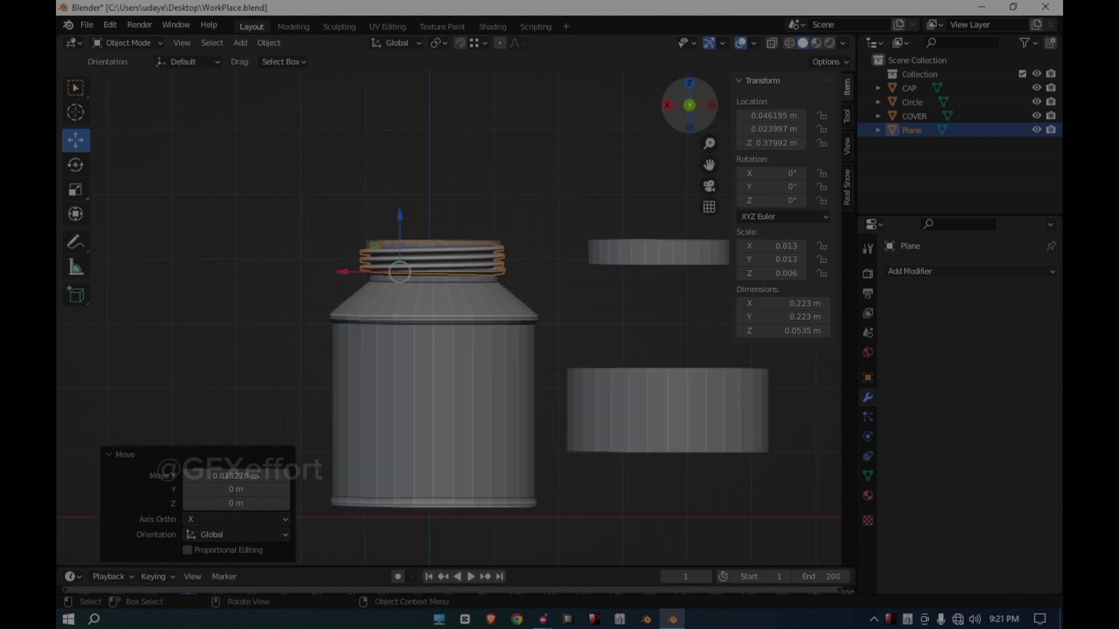
key("s")
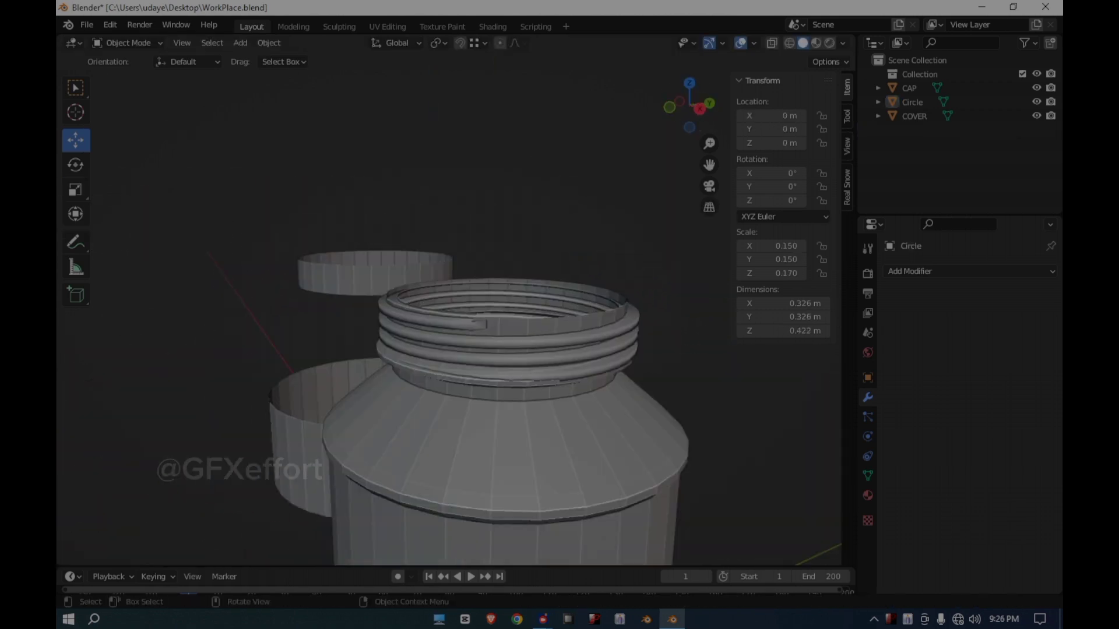
Step: Apply Shade Smooth to the threaded jar
left_click(513, 419)
right_click(513, 419)
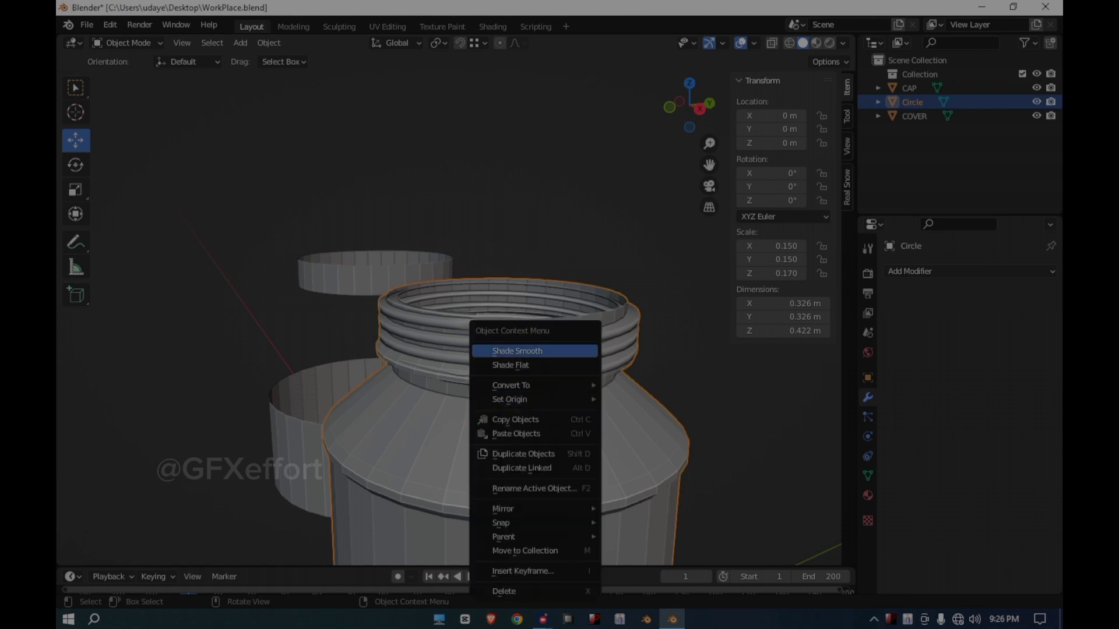
left_click(513, 351)
middle_click_drag(513, 351, 373, 411)
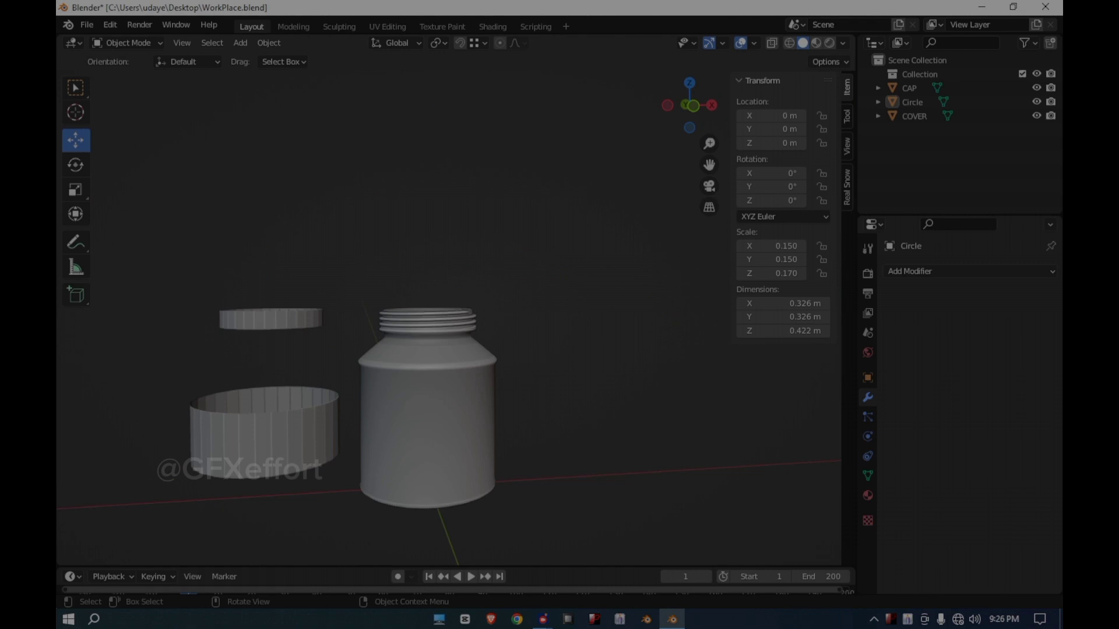
scroll(320, 361, "up", 7)
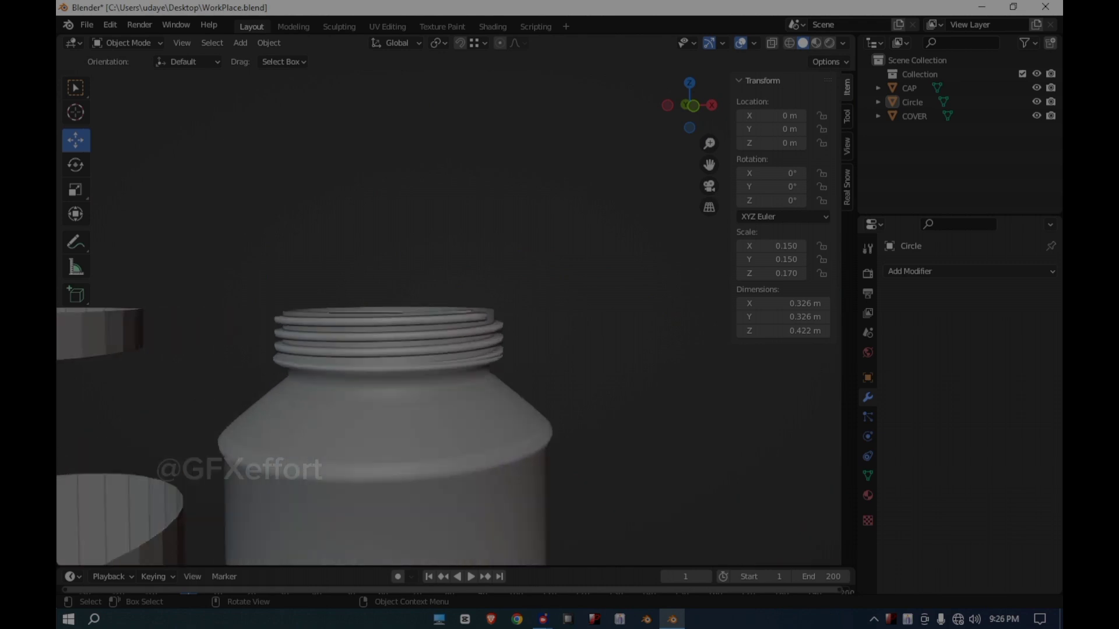
Step: Add a mesh circle at the jar's mouth, about 0.43 m up, and scale it down to roughly match the neck's rim
middle_click_drag(320, 361, 397, 504, "shift")
scroll(399, 488, "up", 2)
scroll(396, 495, "down", 1)
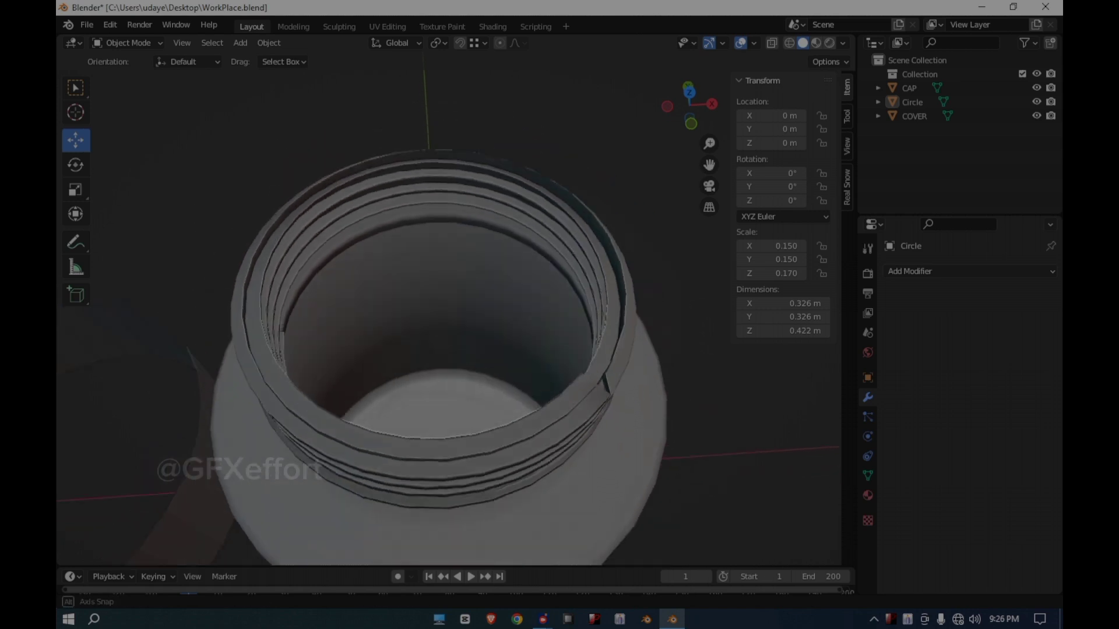
middle_click_drag(396, 454, 397, 504)
middle_click_drag(397, 431, 396, 525, "shift")
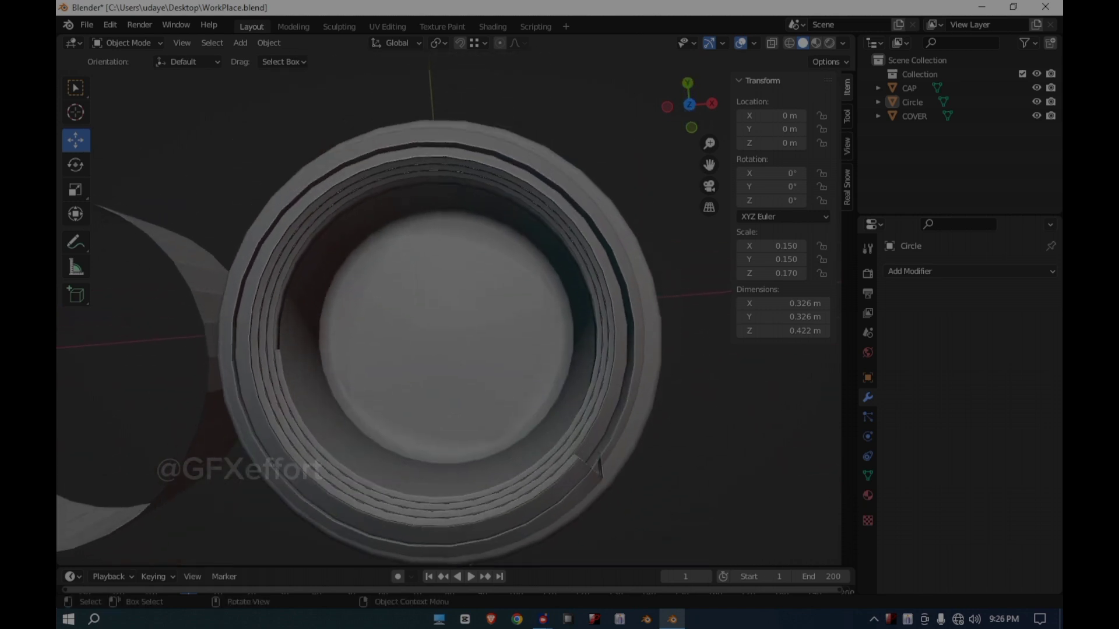
left_click(240, 42)
mouse_move(256, 54)
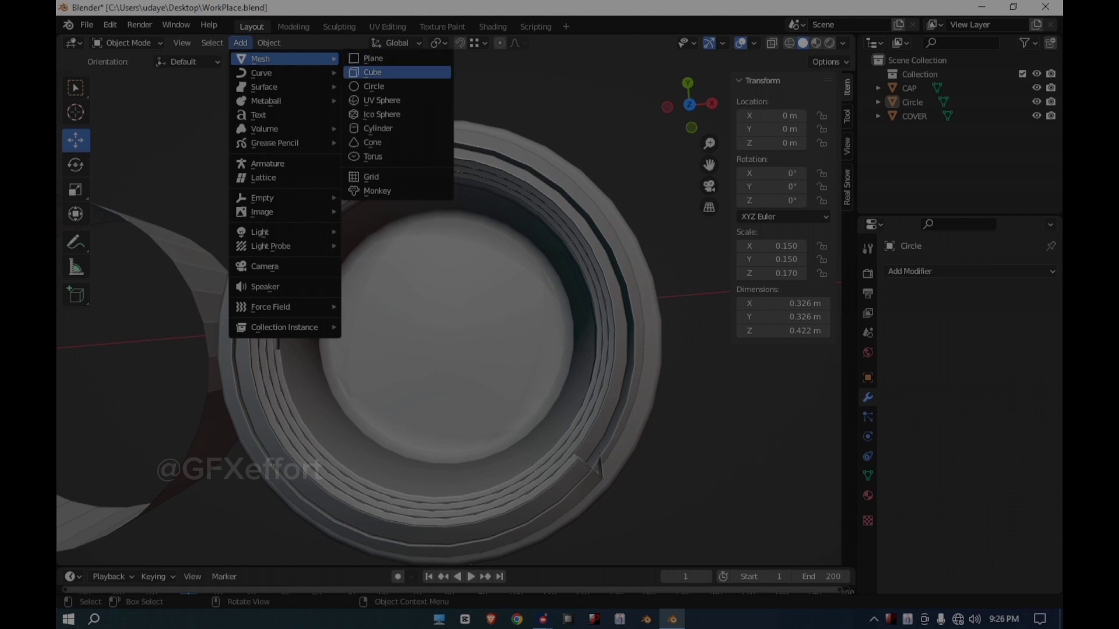
left_click(373, 85)
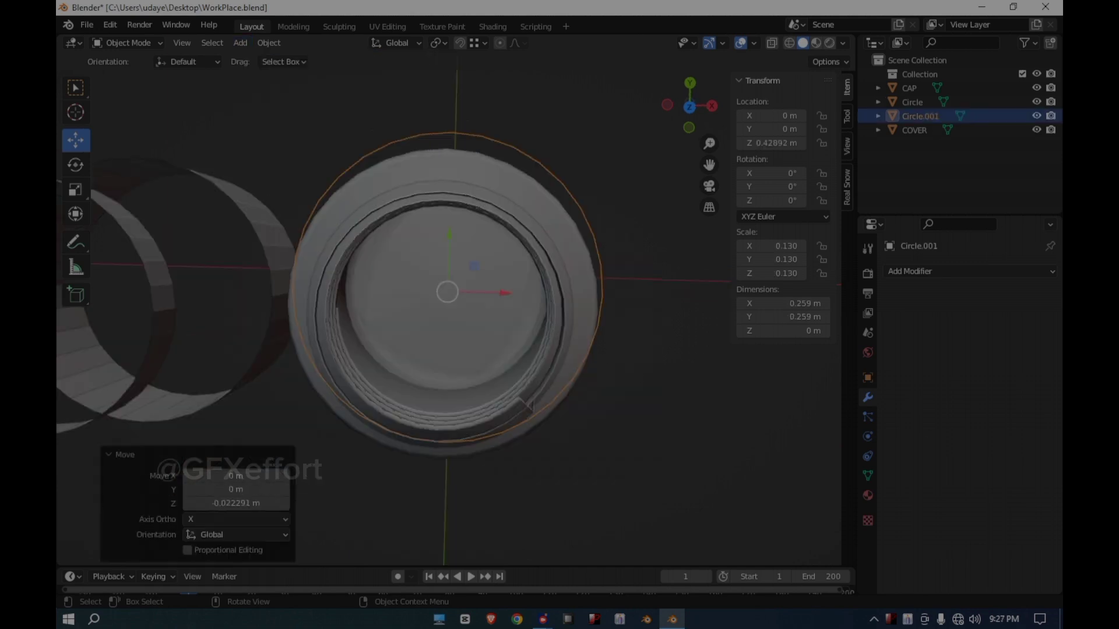
key("s")
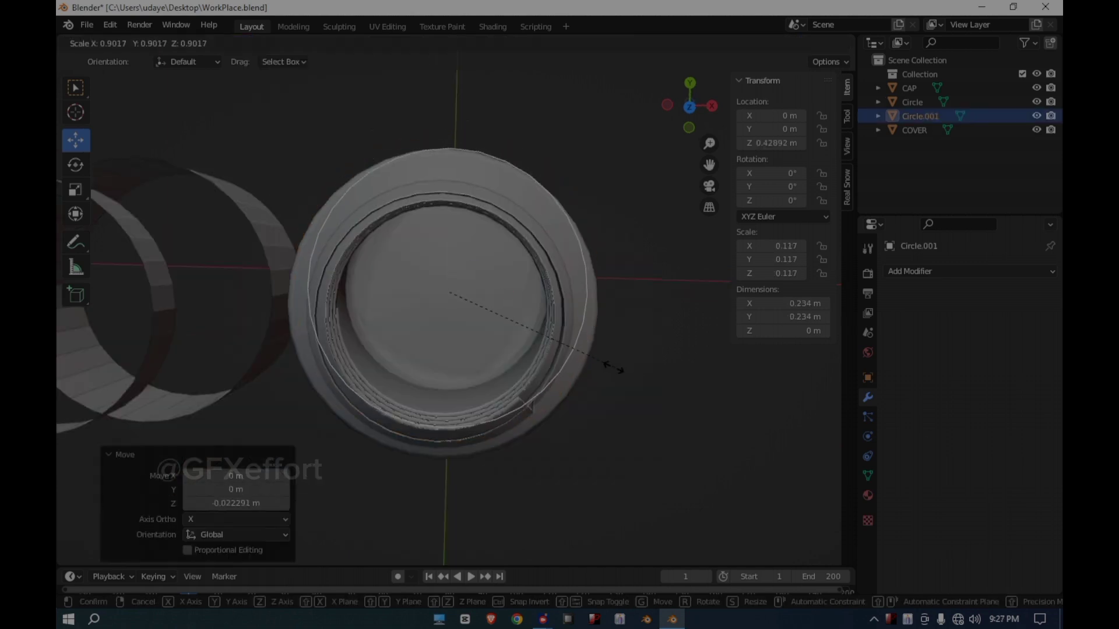
left_click(612, 369)
scroll(611, 369, "up", 2)
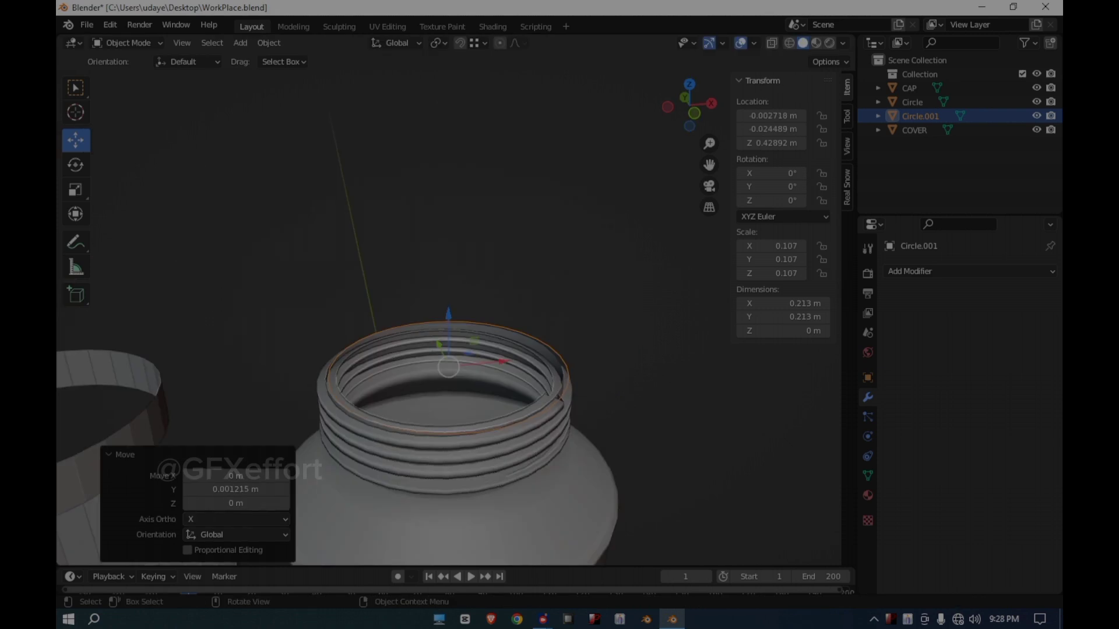
Step: Extrude the circle upward along Z by about 0.004 m to form a thin rim band
mouse_move(443, 349)
middle_mouse_down()
mouse_move(452, 373)
mouse_move(452, 364)
middle_mouse_up()
key("Tab")
scroll(452, 372, "up", 1)
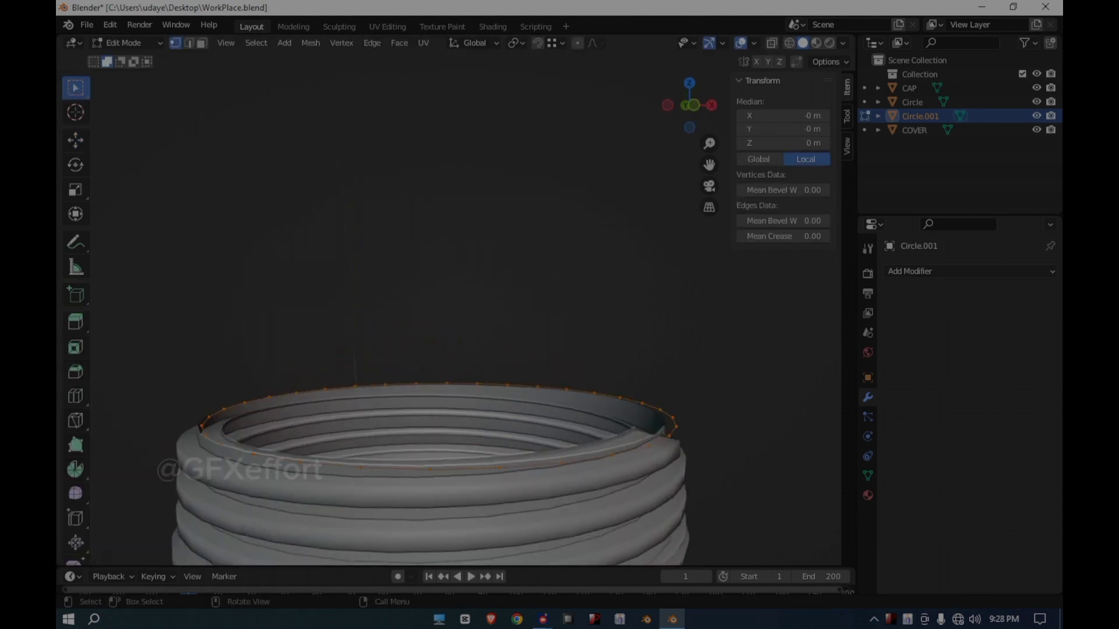
key("e")
key("z")
key("Return")
key("Tab")
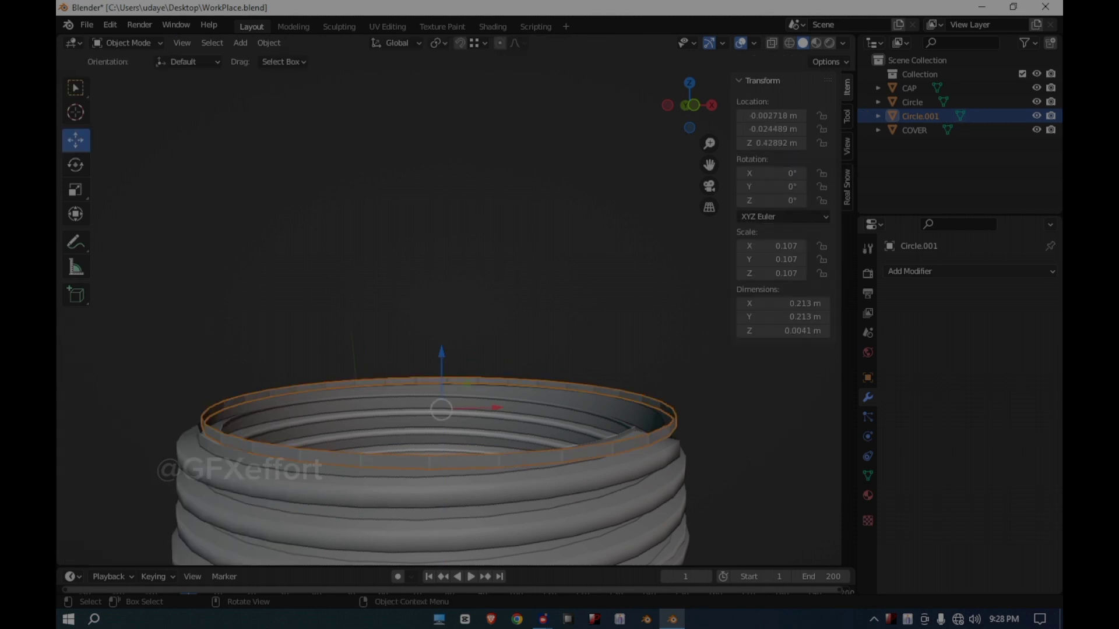
Step: Add a Solidify modifier to the rim band with a thickness of 0.08 m
left_click(932, 272)
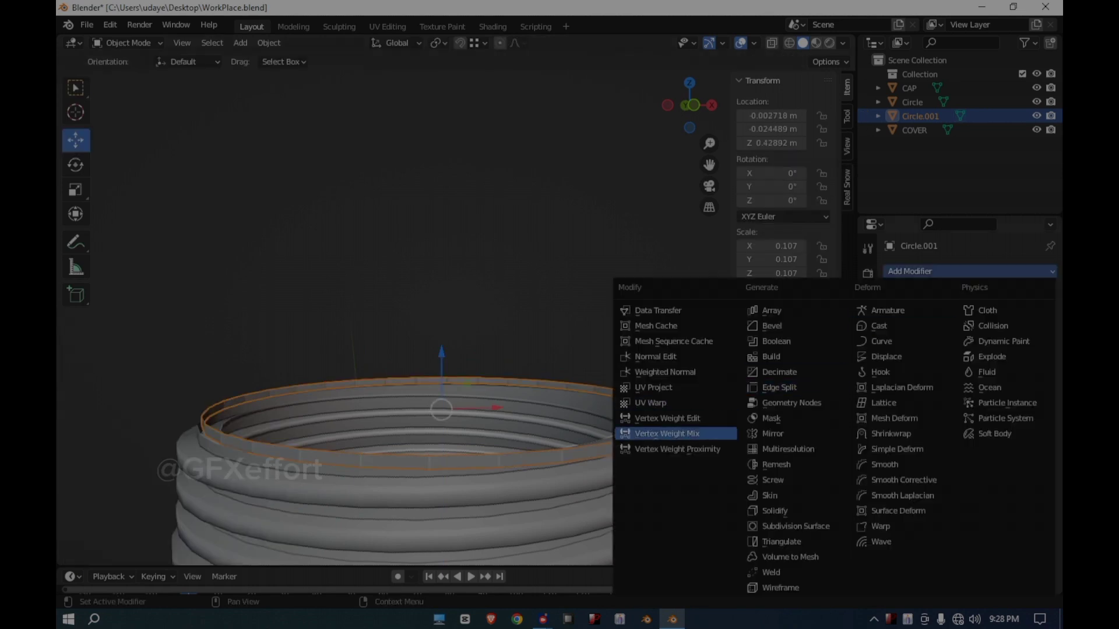
left_click(775, 511)
middle_click_drag(659, 408, 659, 431)
mouse_move(994, 333)
left_mouse_down()
mouse_move(1025, 333)
mouse_move(1013, 332)
left_mouse_up()
scroll(658, 373, "down", 2)
middle_click_drag(658, 373, 658, 414)
Step: Scale the rim ring to about 0.098 and shift it along X to about -0.0042 m over the jar's neck
key("s")
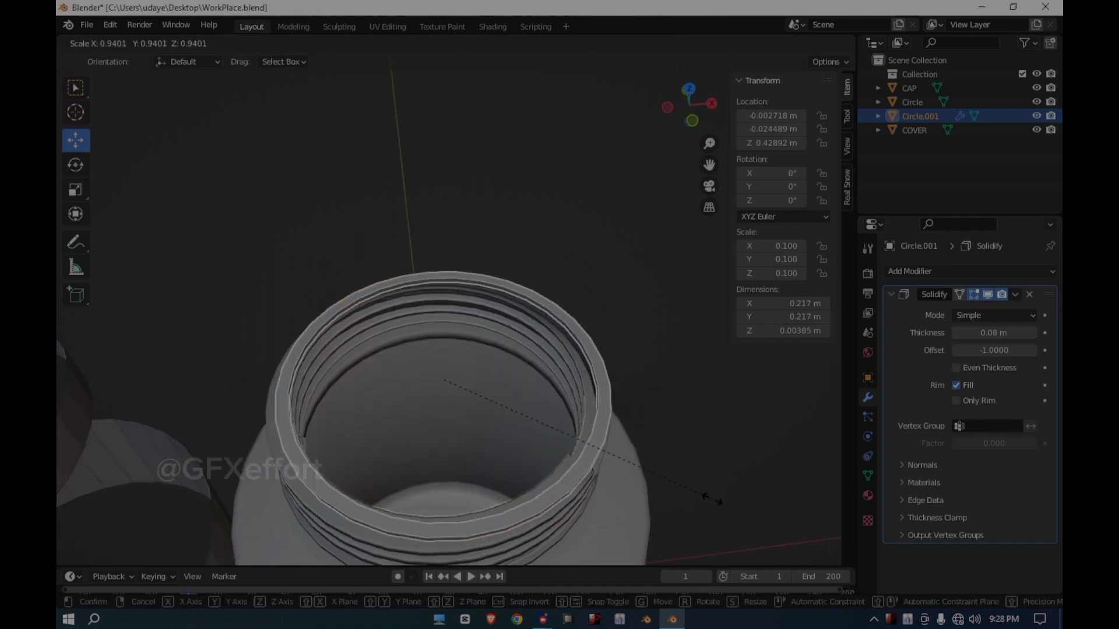
left_click(700, 494)
middle_click_drag(699, 494, 699, 542)
key("s")
left_click_drag(490, 343, 487, 343)
left_click(652, 402)
Step: Scale the rim ring to about 0.095 with a 0.12 m thickness and apply its Solidify modifier
middle_click_drag(653, 402, 652, 298)
left_click(571, 389)
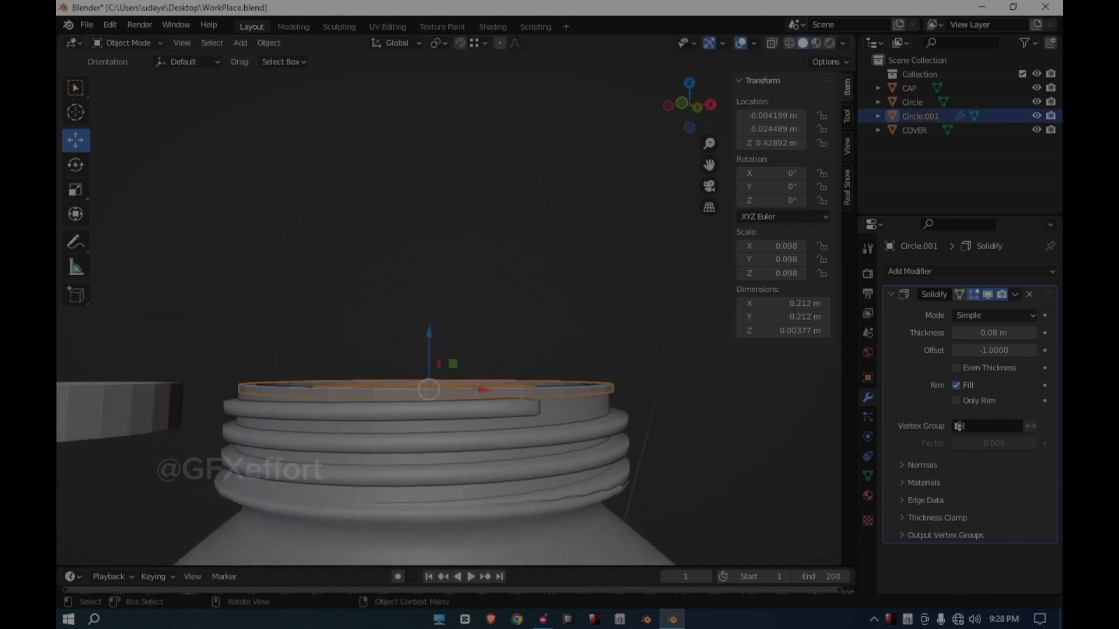
key("s")
left_click(574, 389)
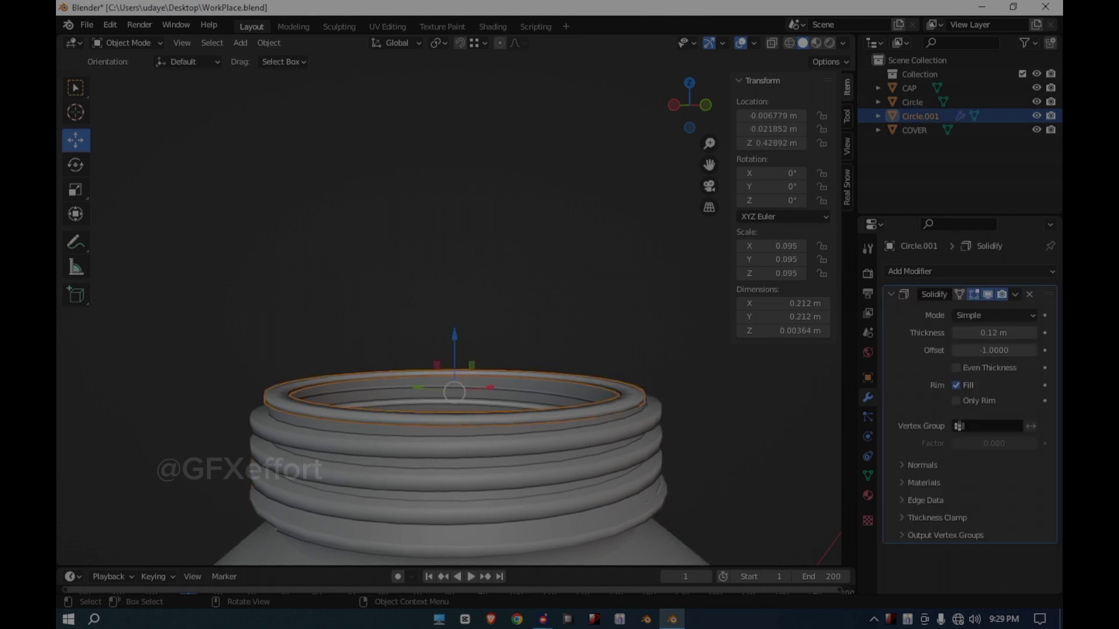
left_click(1015, 294)
left_click(946, 310)
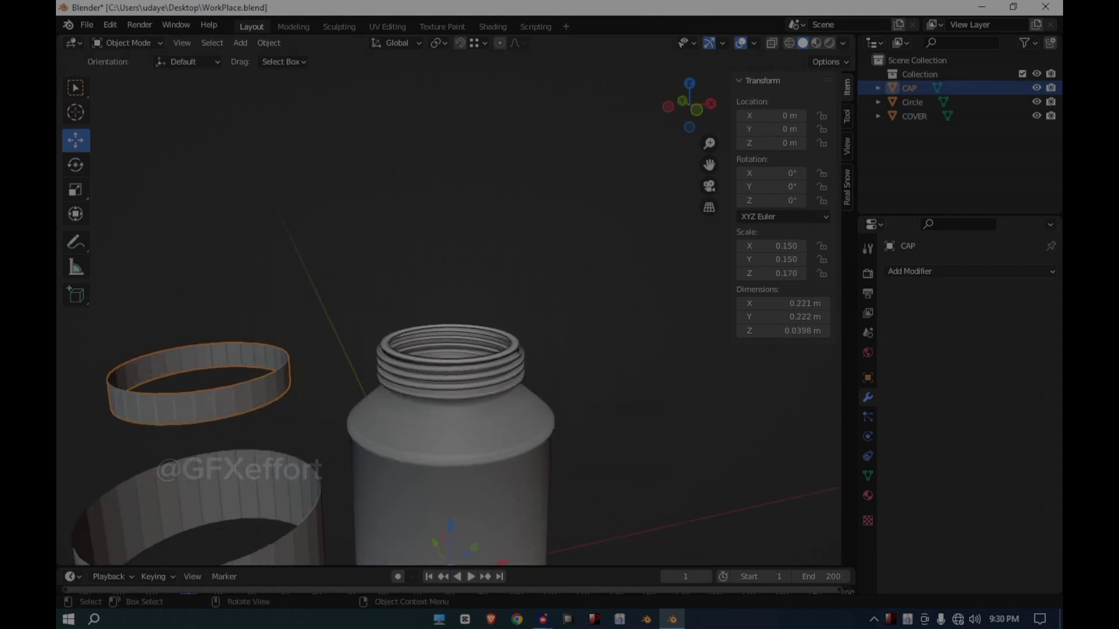
Step: Close the CAP ring's upper edge loop with a Grid Fill of span 8
middle_click_drag(326, 372, 518, 355, "shift")
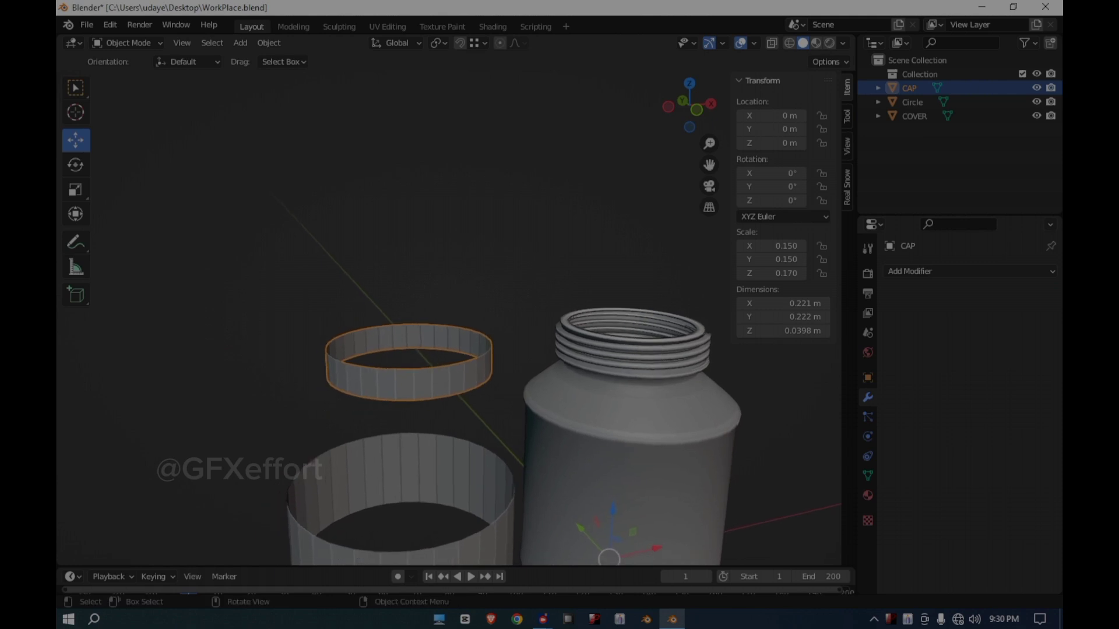
key("Tab")
scroll(449, 317, "up", 2)
scroll(454, 314, "up", 1)
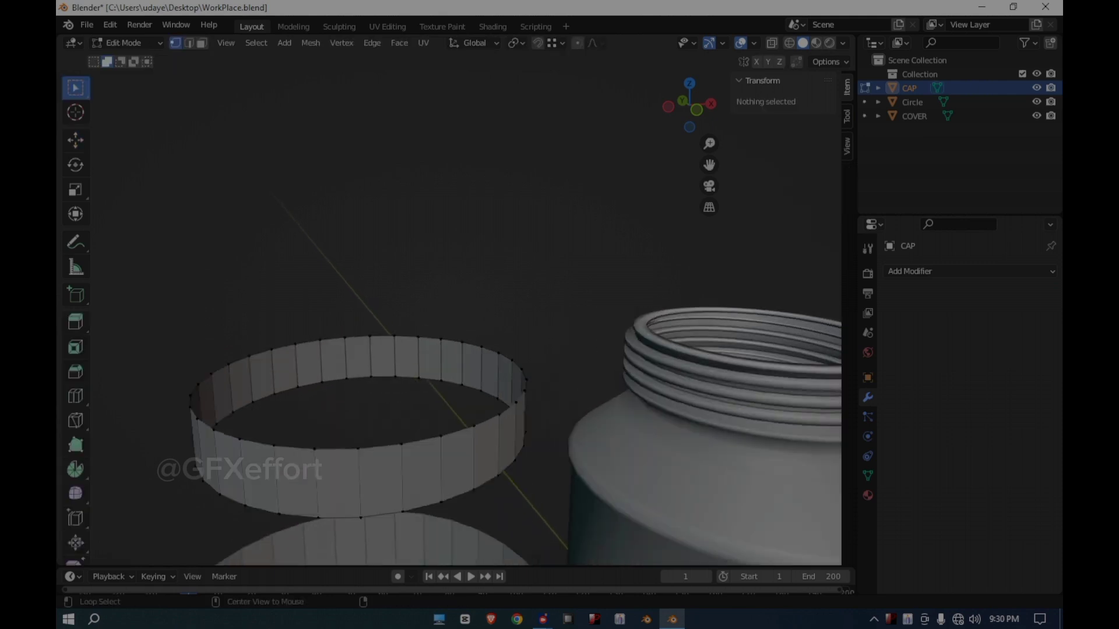
left_click(401, 445, "alt")
left_click(372, 42)
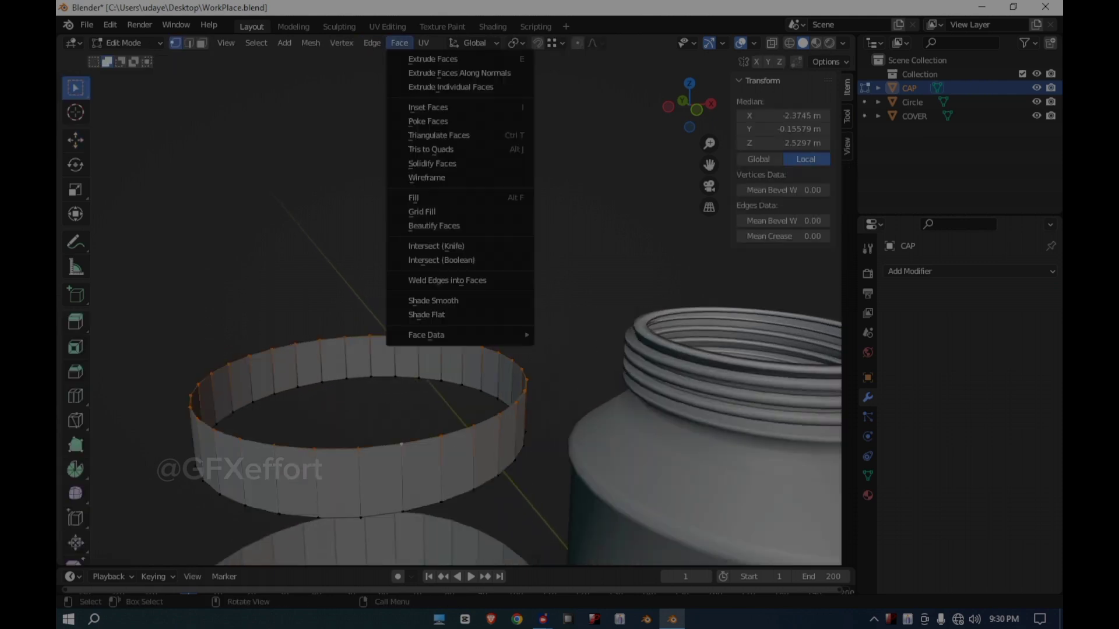
left_click(420, 211)
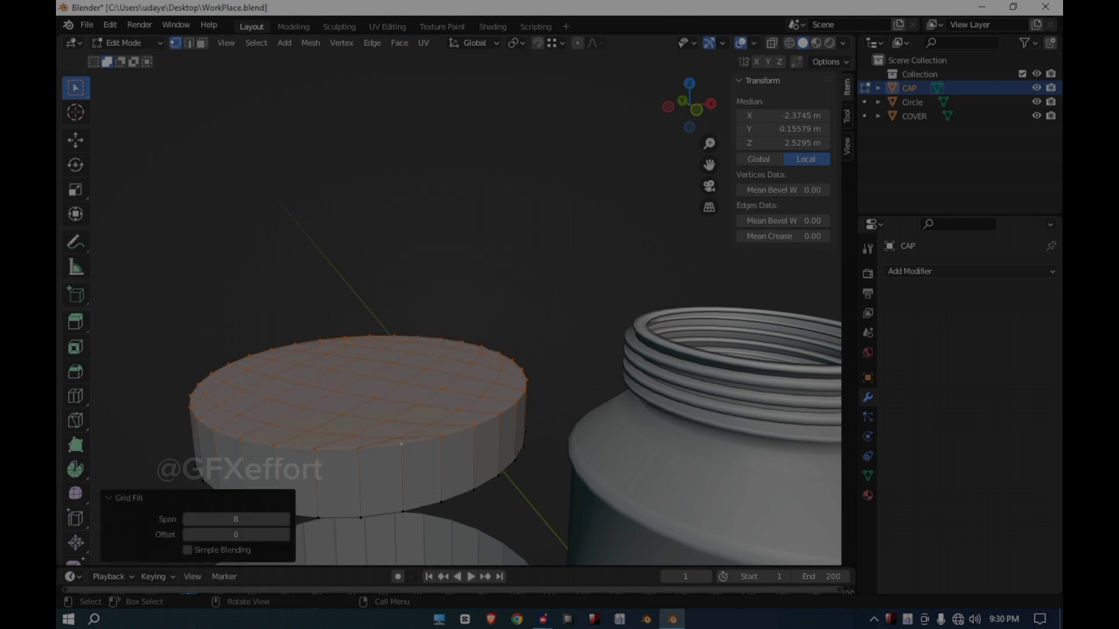
middle_click_drag(419, 303, 437, 233)
key("Tab")
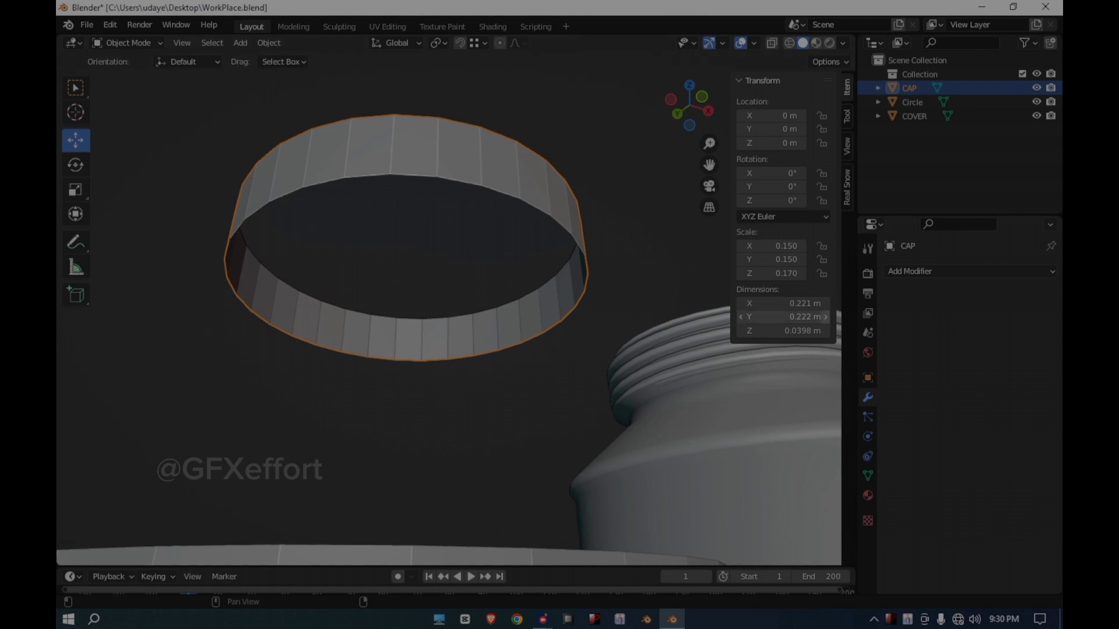
Step: Add a Solidify modifier to the CAP with a thickness of 0.05 m
left_click(933, 270)
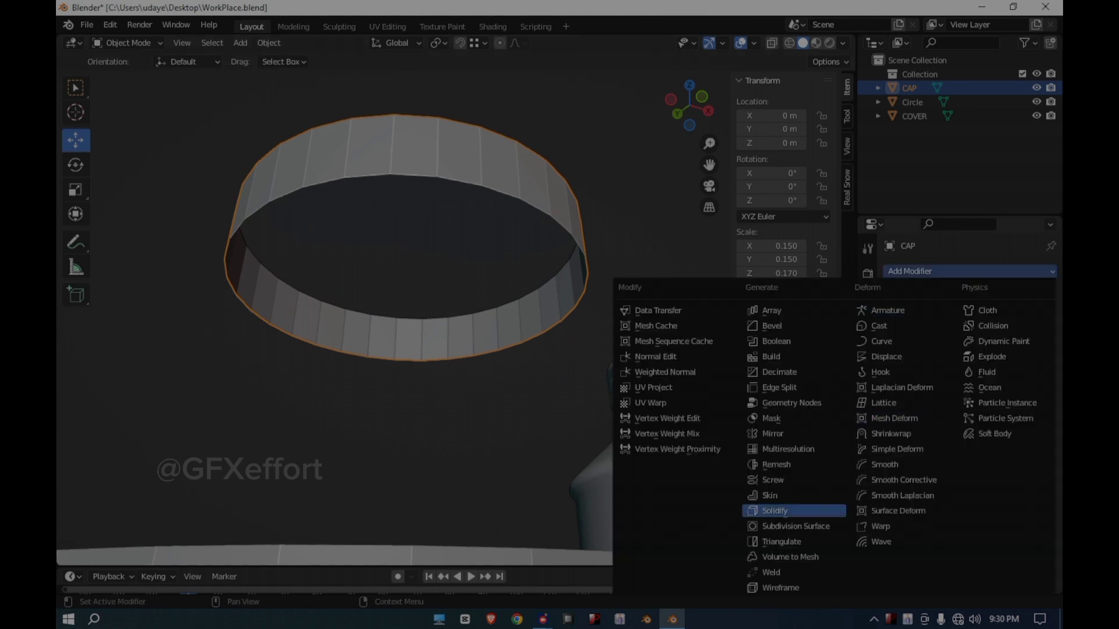
left_click(775, 510)
mouse_move(993, 333)
left_mouse_down()
mouse_move(1019, 332)
mouse_move(993, 333)
left_mouse_up()
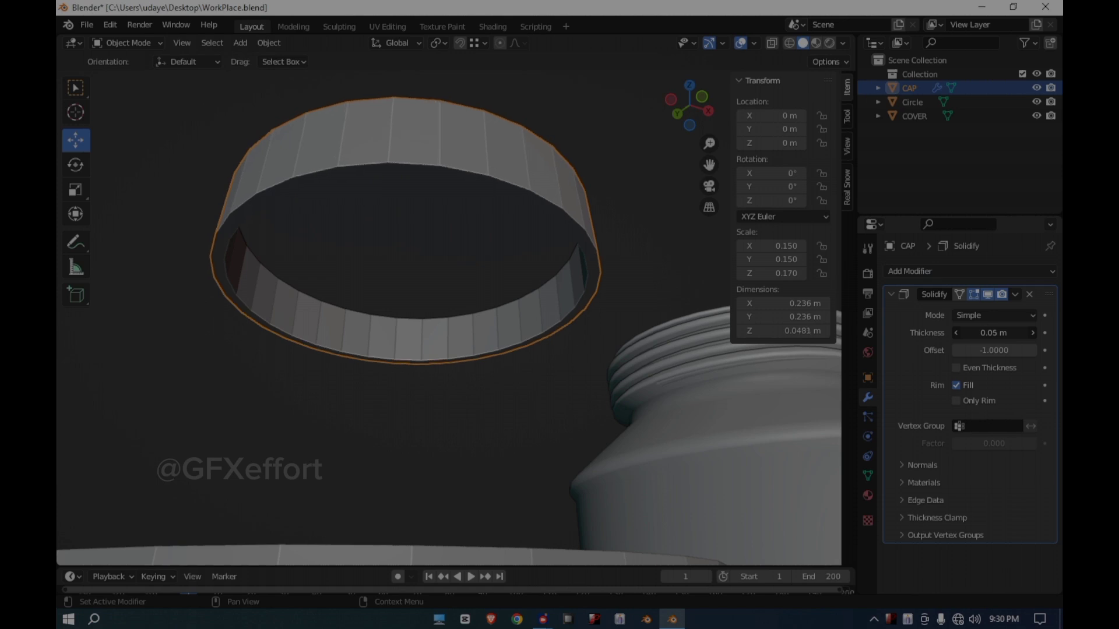
Step: Move the CAP onto the jar's neck at a height of about 0.41 m and stretch its Z scale to about 0.211
scroll(419, 314, "down", 4)
middle_click_drag(420, 262, 419, 402)
left_click_drag(649, 406, 967, 415)
middle_click_drag(525, 349, 524, 268)
scroll(419, 315, "down", 2)
middle_click_drag(420, 262, 420, 332)
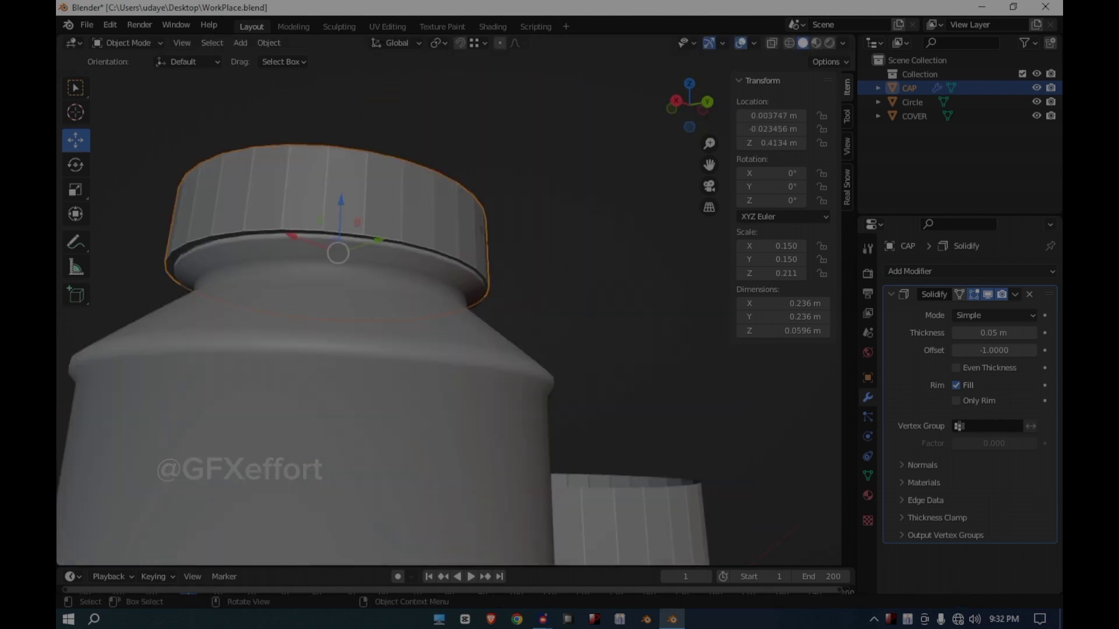
middle_click_drag(420, 292, 420, 257)
key("g")
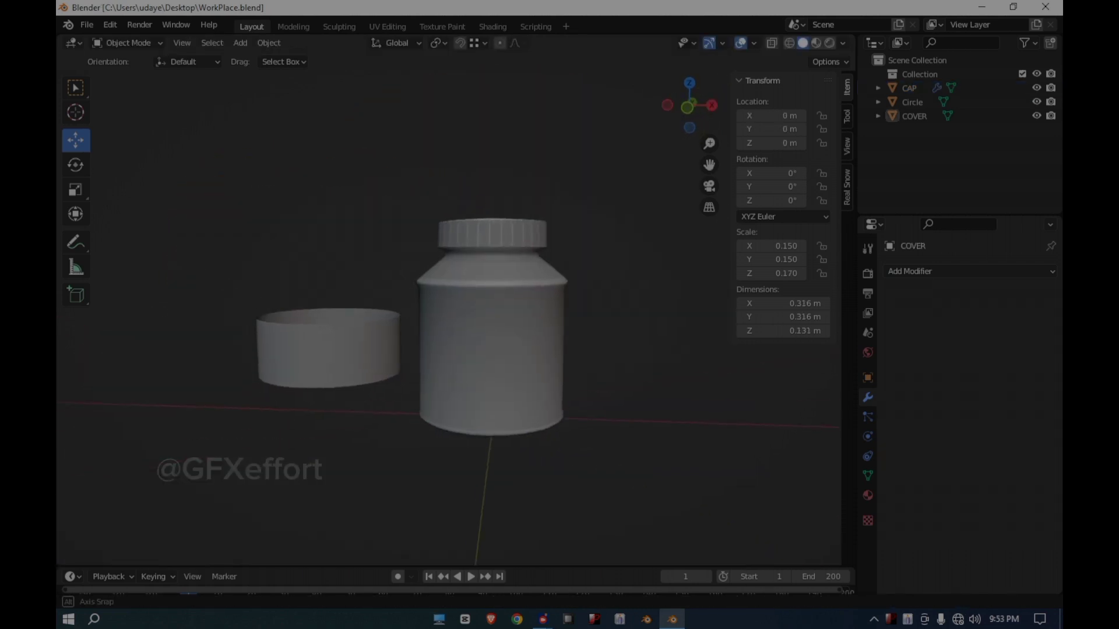
Step: Add a mesh plane beneath the jar as a floor and scale it to about 1.274
left_click(240, 42)
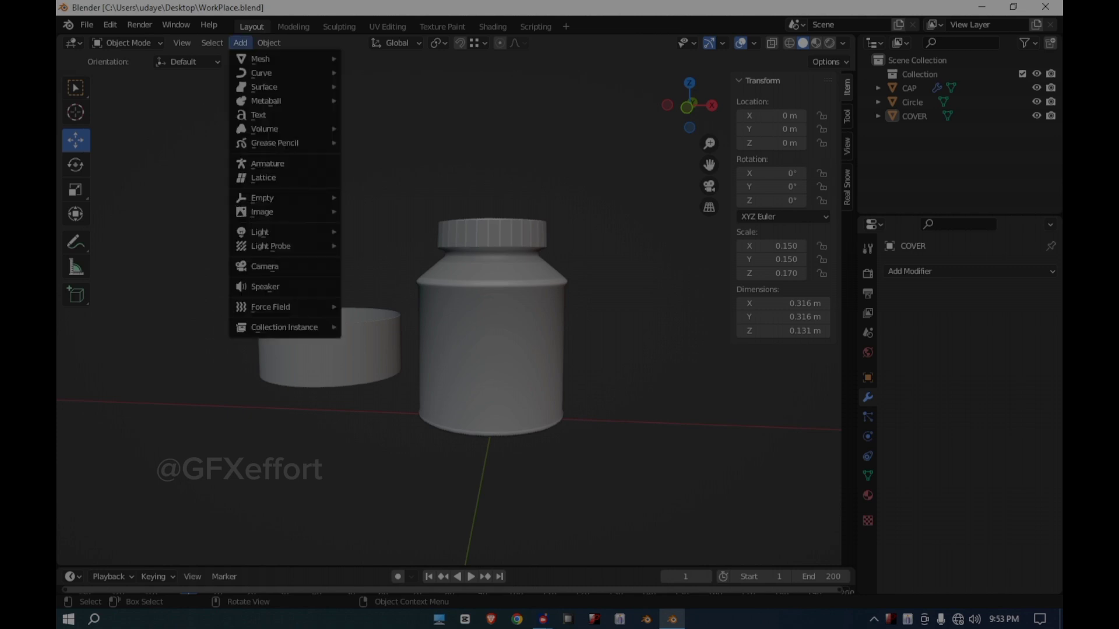
mouse_move(274, 59)
left_click(372, 59)
scroll(466, 321, "down", 3)
middle_click_drag(466, 321, 501, 304)
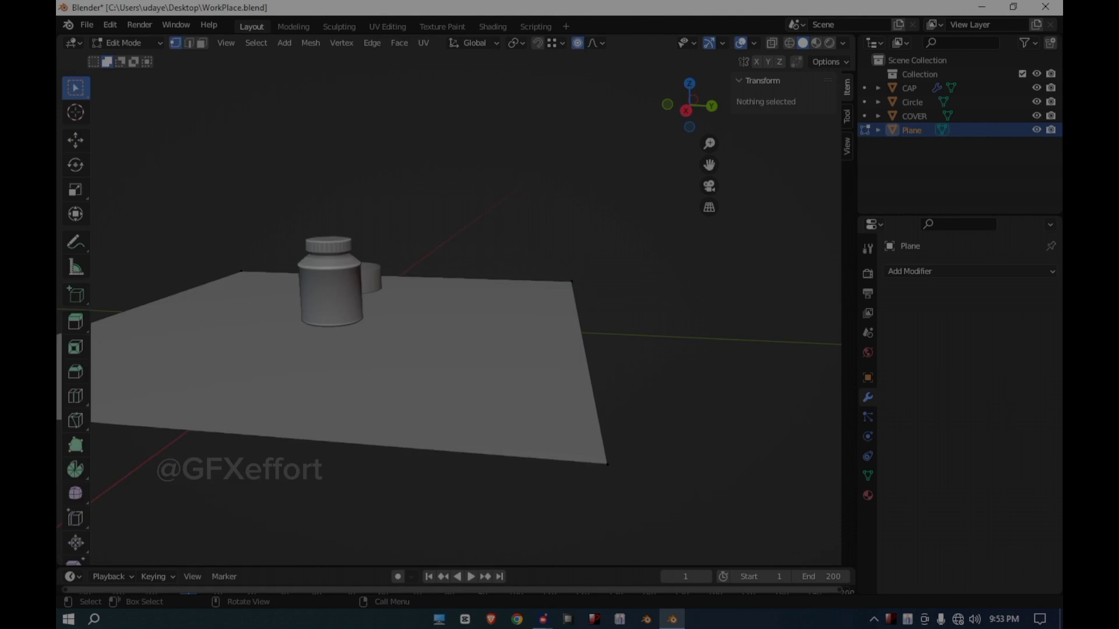
Step: Subdivide the floor plane into a 4 × 4 grid of faces and undo the stray proportional move
key("a")
right_click(506, 309)
left_click(431, 293)
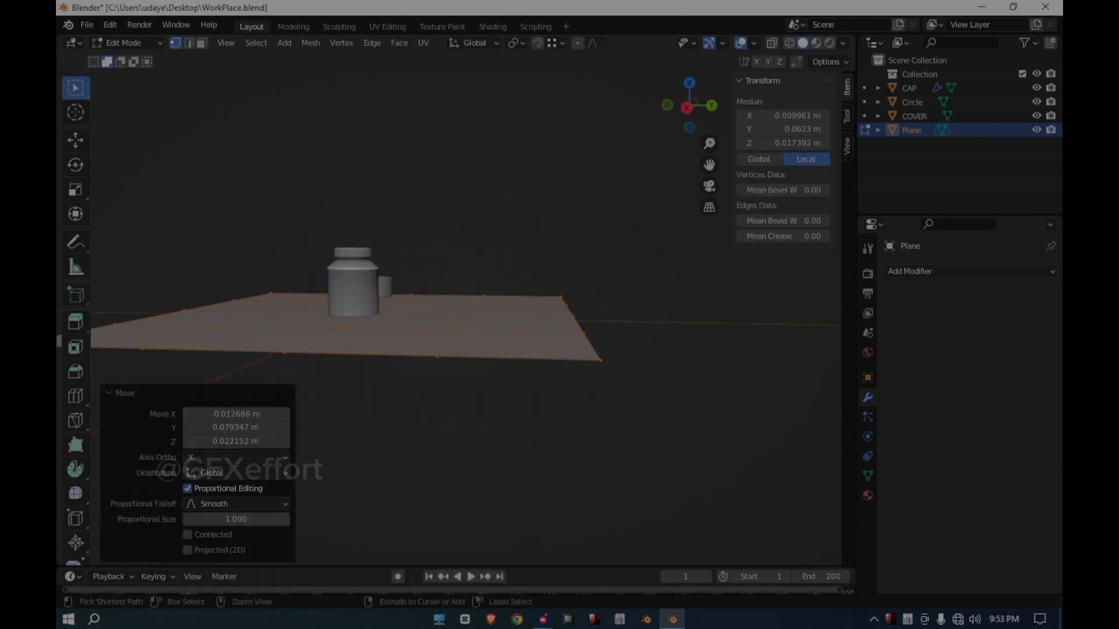
key("ctrl+z")
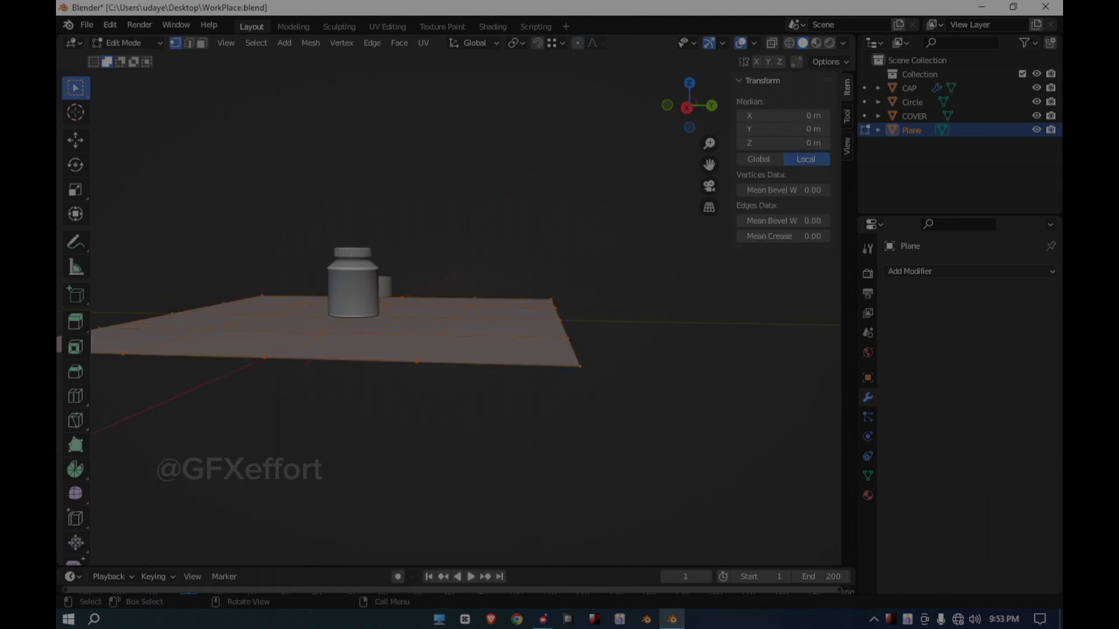
Step: Extrude the floor's rear edge about 0.83 m along Y and raise it about 1.29 m with proportional editing to form a backdrop
middle_click_drag(506, 309, 506, 326)
key("alt+a")
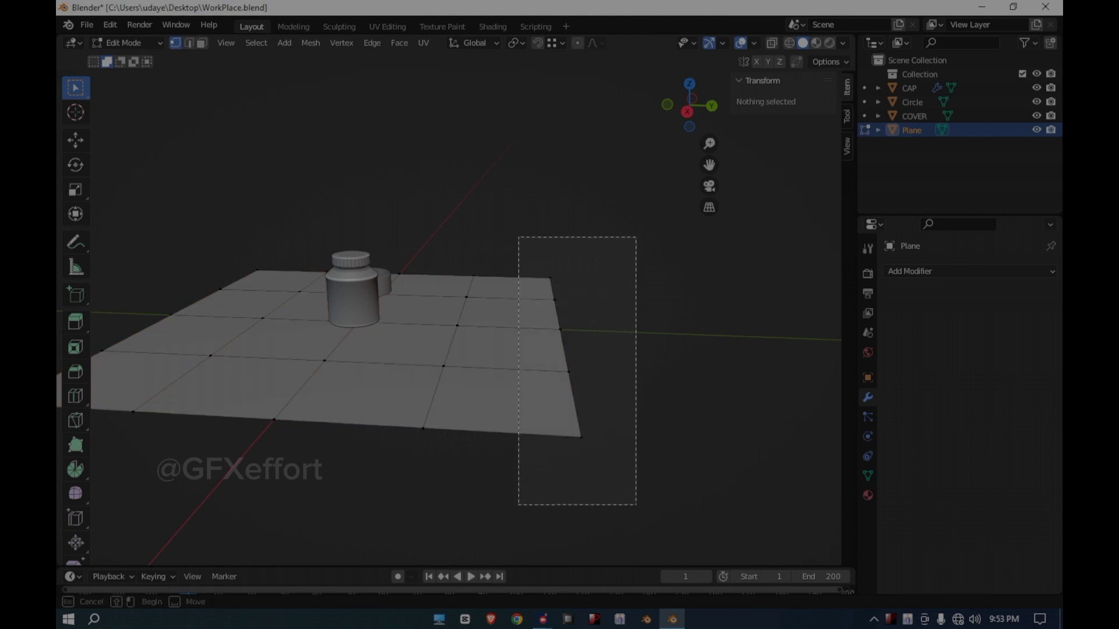
left_click_drag(519, 237, 636, 504)
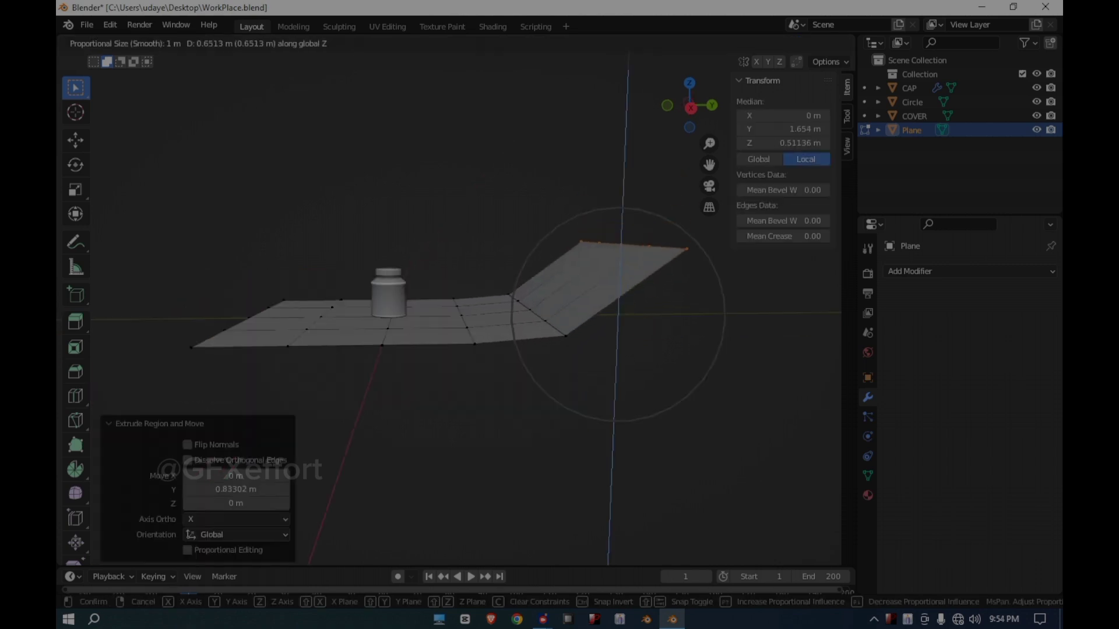
key("Return")
key("g")
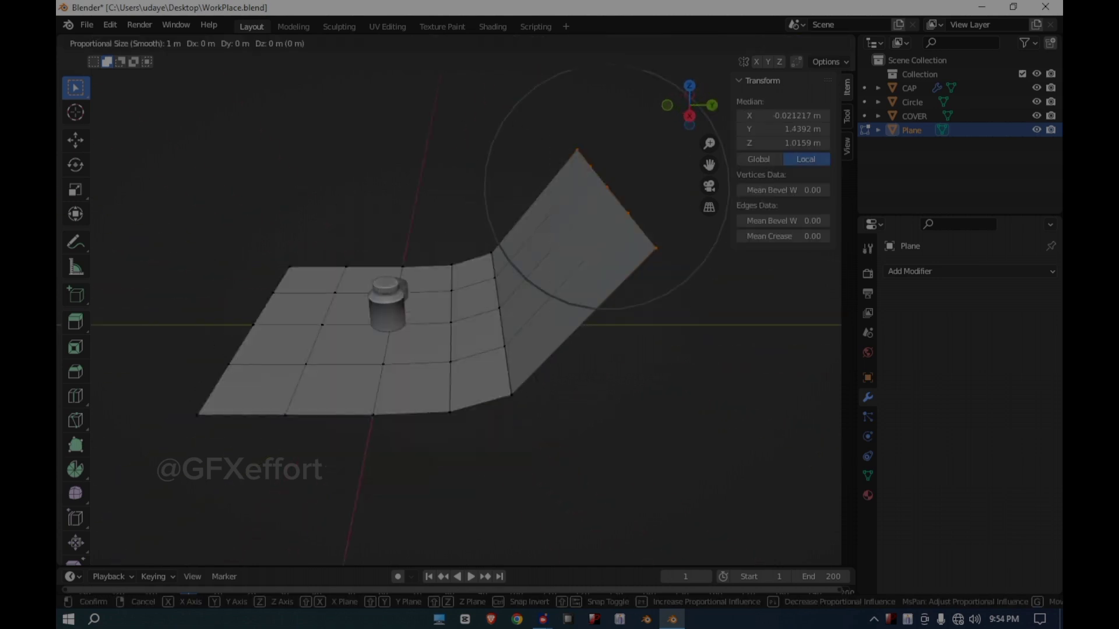
key("Return")
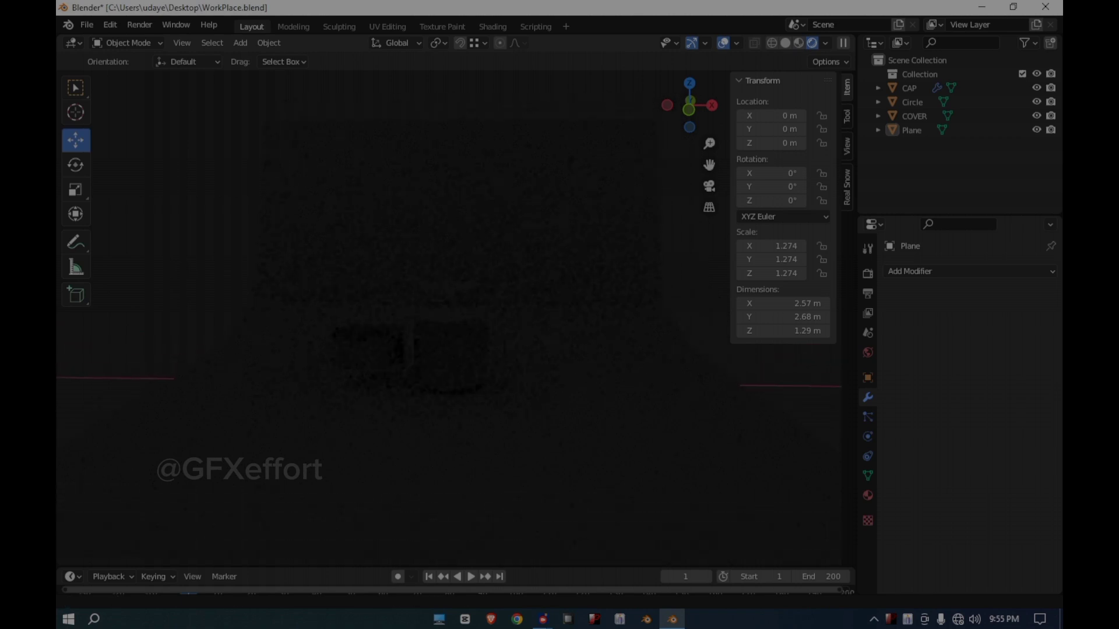
Step: Add a Sun light and raise it about 1.48 m along Z above the jar
left_click(240, 43)
mouse_move(264, 232)
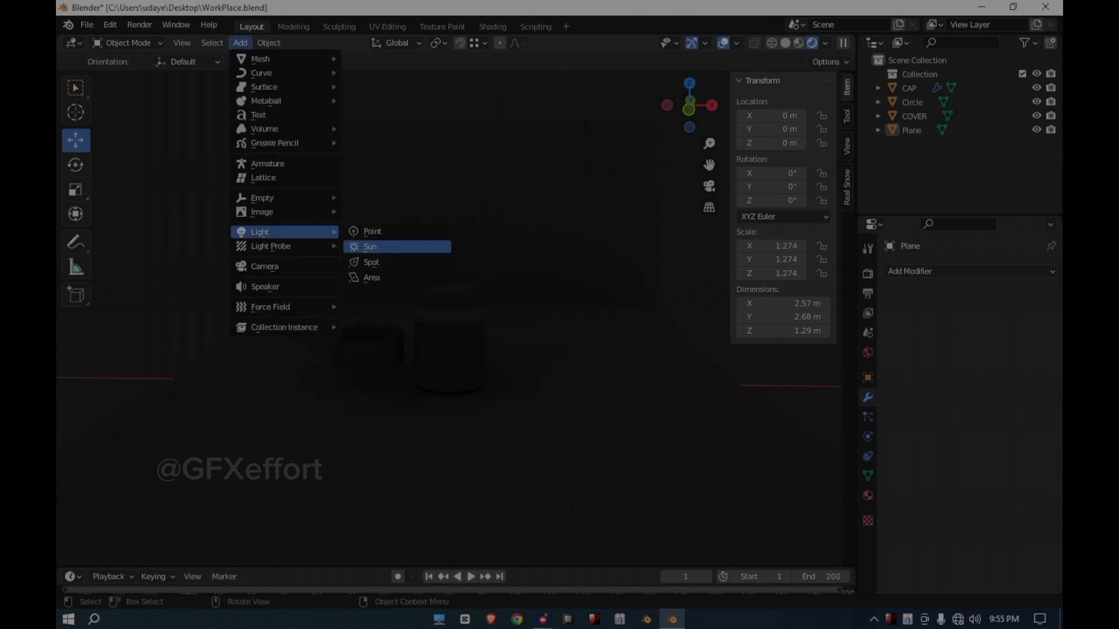
left_click(373, 243)
key("g")
key("z")
left_click(452, 107)
middle_click_drag(452, 117, 357, 115)
scroll(336, 117, "down", 2)
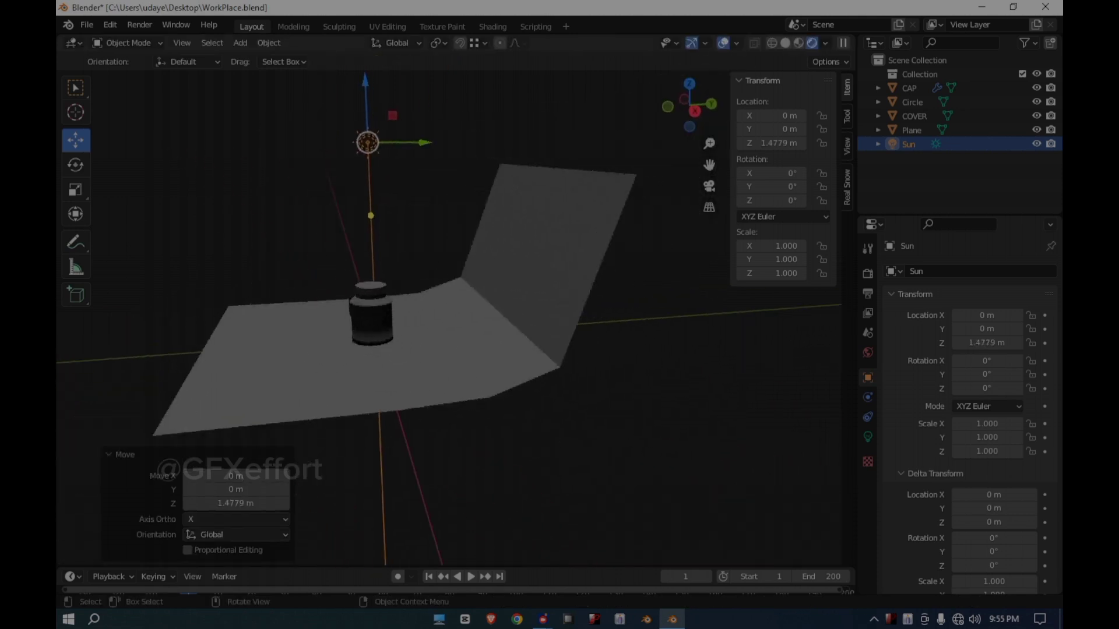
Step: Rotate the Sun about 67.7° around X toward the backdrop and show its light settings
key("r")
key("x")
key("Return")
middle_click_drag(402, 169, 507, 172)
scroll(448, 303, "up", 3)
left_click(867, 436)
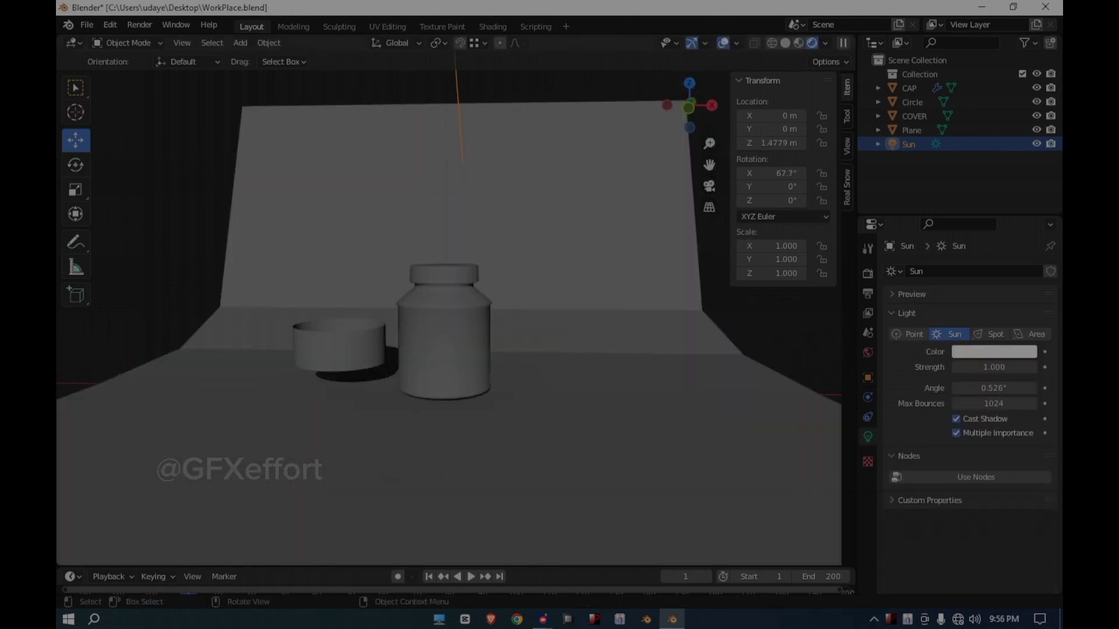
Step: Lift the CAP about 0.114 m along Z off the jar's neck, and select the jar body
left_click(445, 274)
scroll(445, 274, "up", 3)
left_click_drag(436, 199, 436, 139)
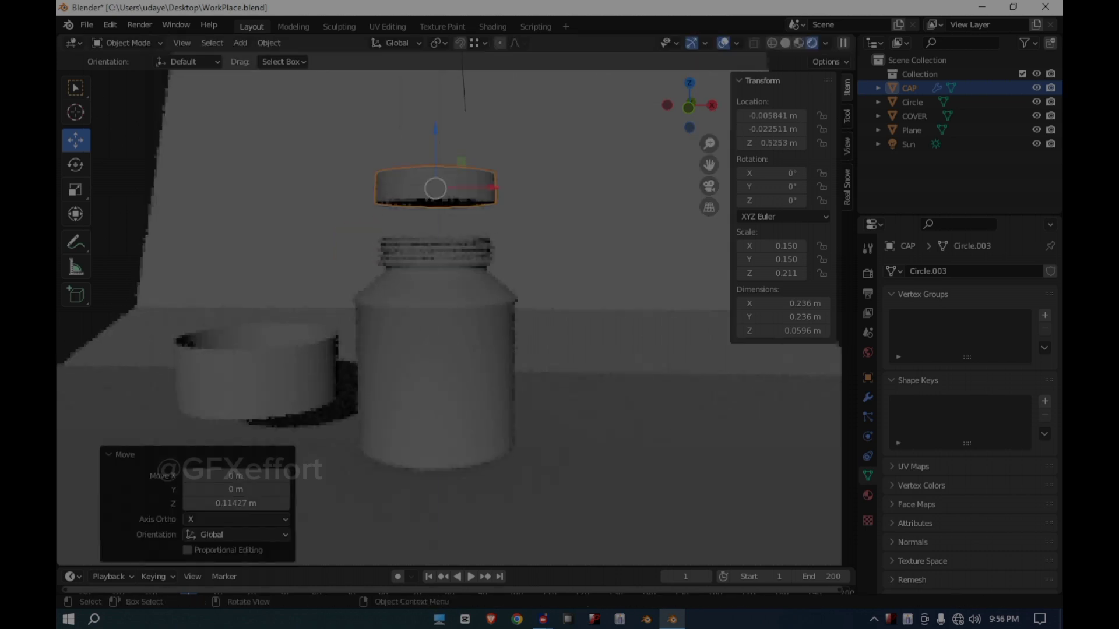
scroll(448, 303, "up", 2)
left_click(430, 349)
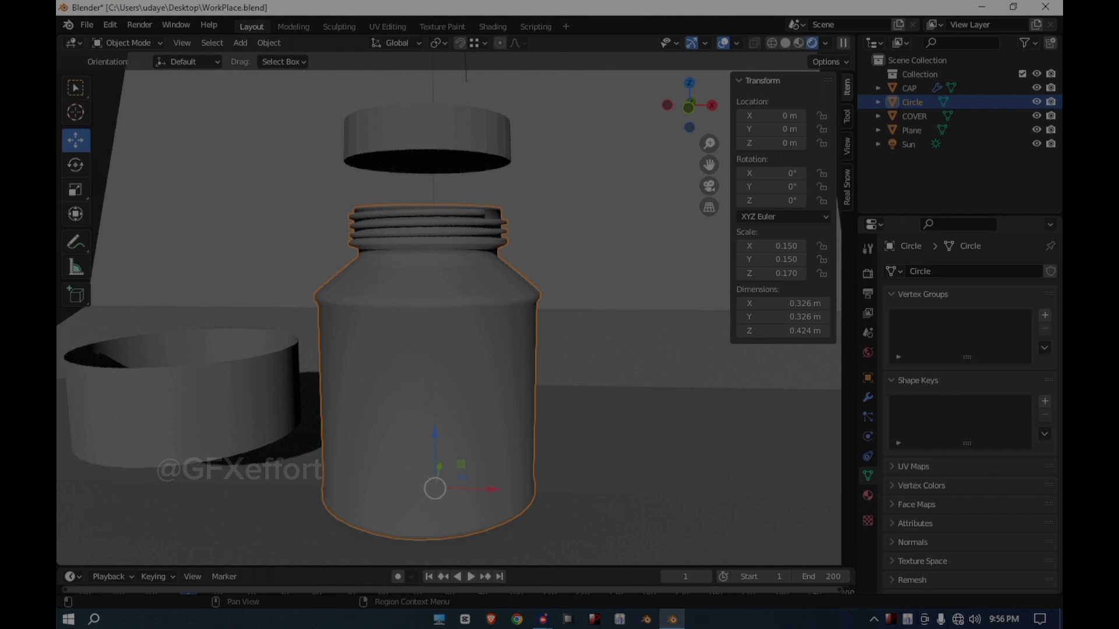
Step: Create a new material for the jar body with metallic 0.750, specular 0 and roughness 0
left_click(868, 495)
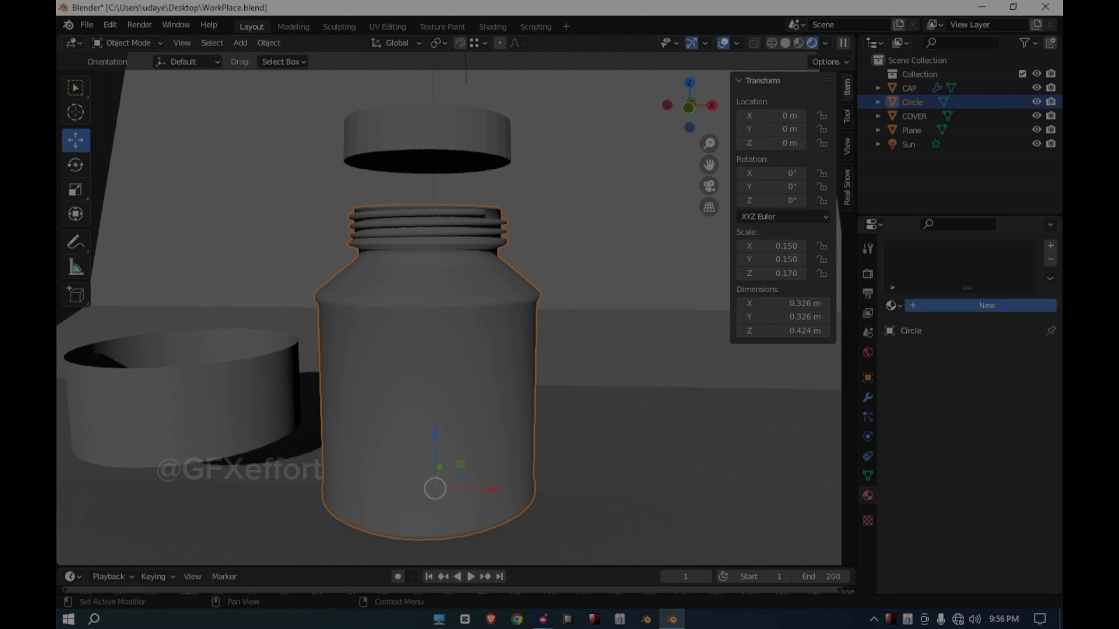
left_click(986, 306)
scroll(967, 408, "down", 5)
left_click_drag(977, 338, 962, 355)
left_click_drag(1000, 390, 962, 390)
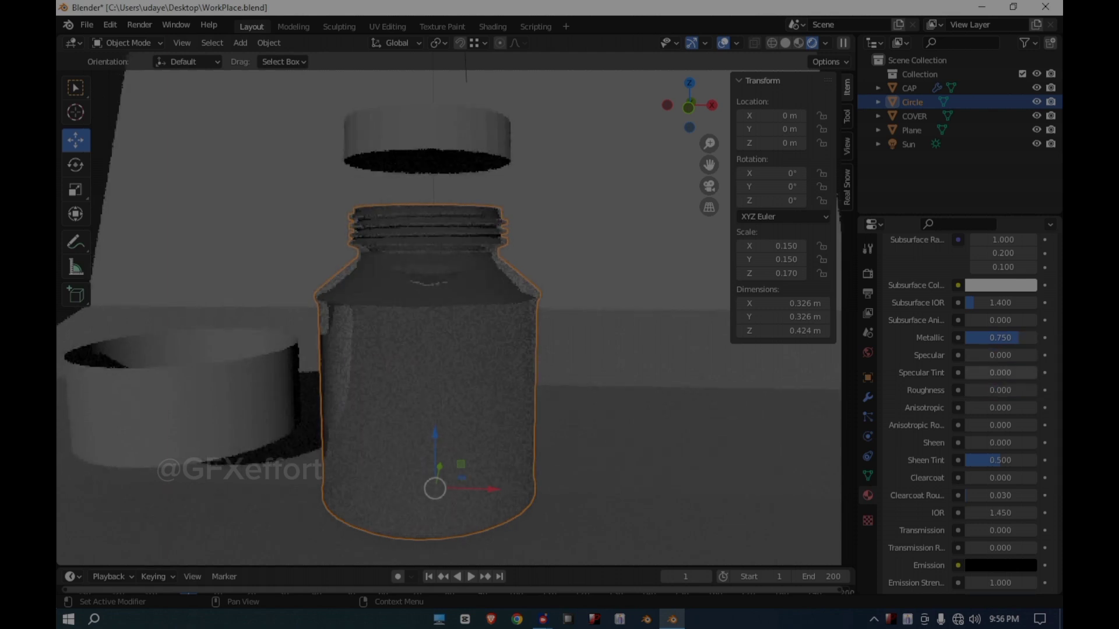
Step: Lower the jar material's alpha to 0.192 to make the body see-through
scroll(967, 408, "down", 2)
scroll(967, 408, "down", 6)
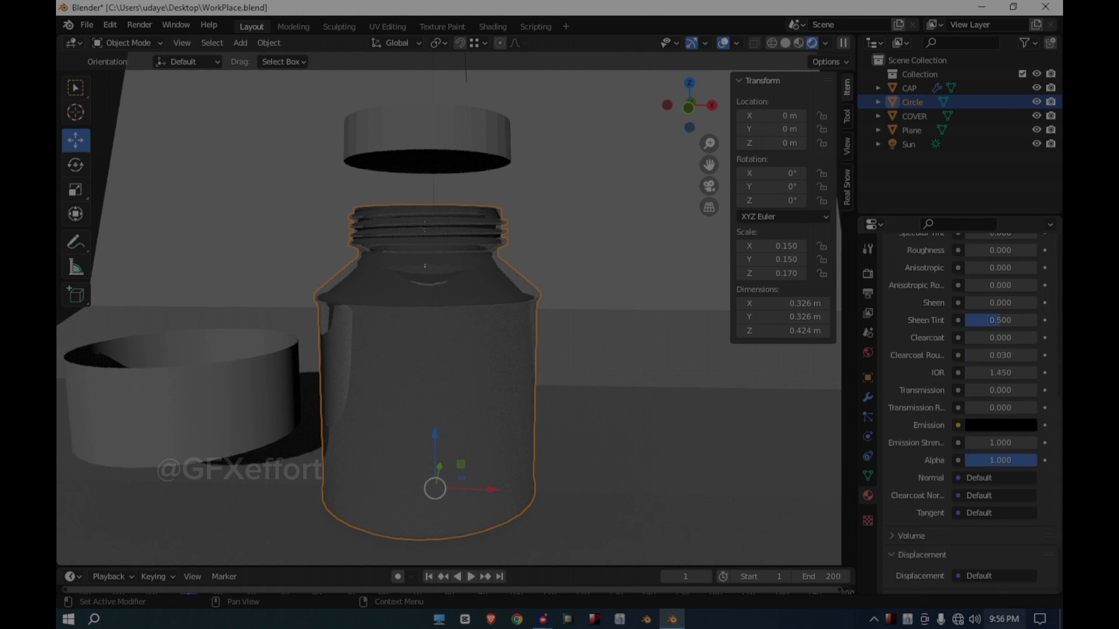
left_click_drag(1000, 376, 979, 375)
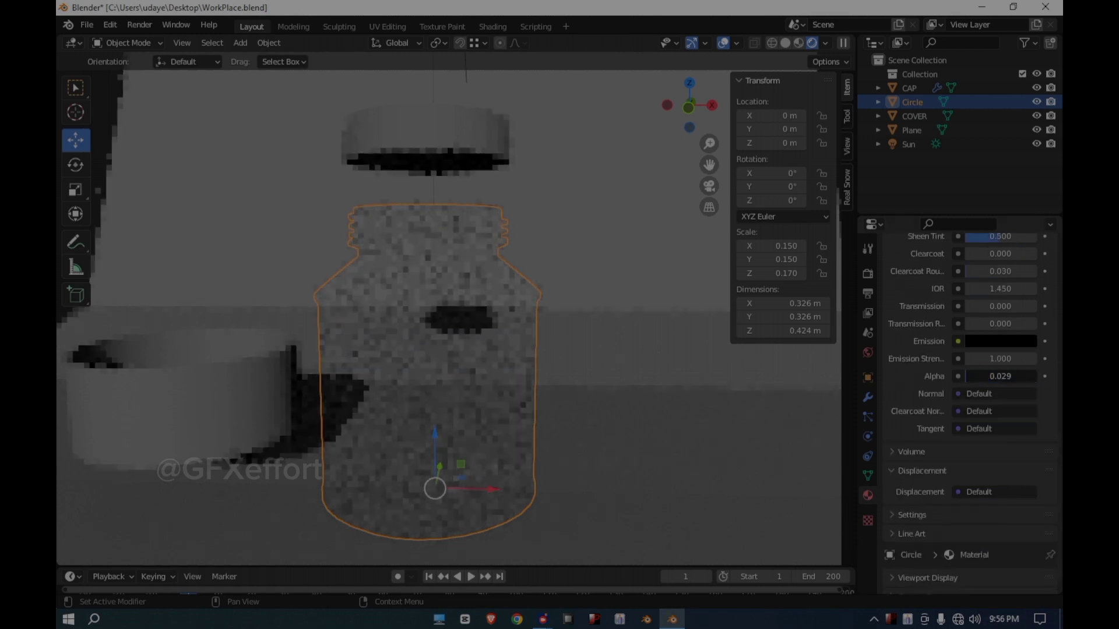
scroll(968, 378, "down", 1)
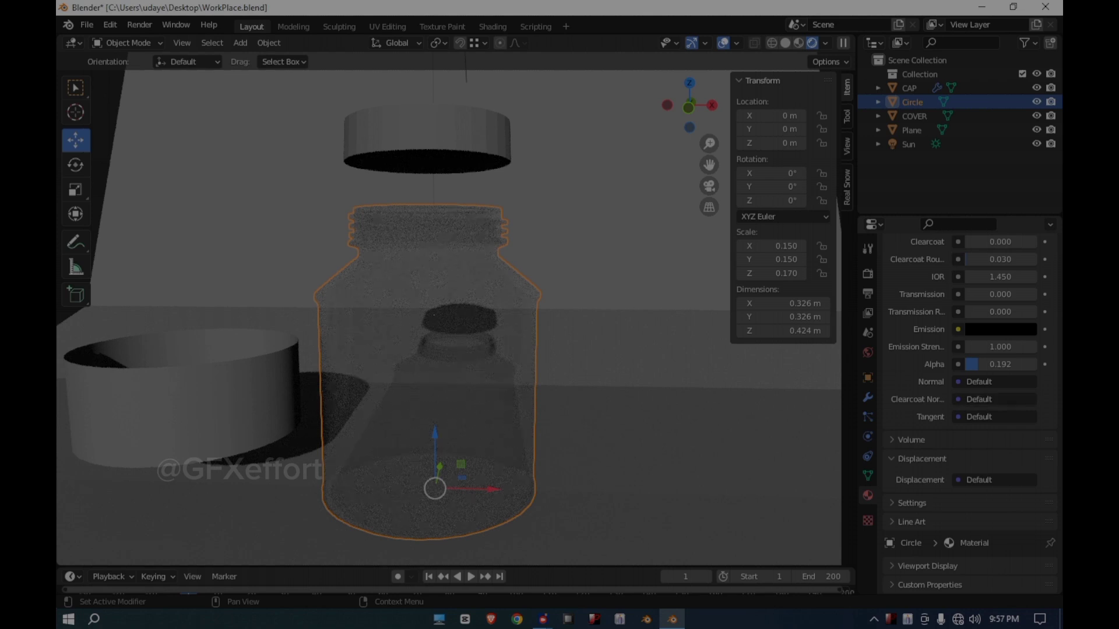
Step: Set the jar material's blend mode to Alpha Blend and its shadow mode to Alpha Clip
scroll(967, 408, "down", 8)
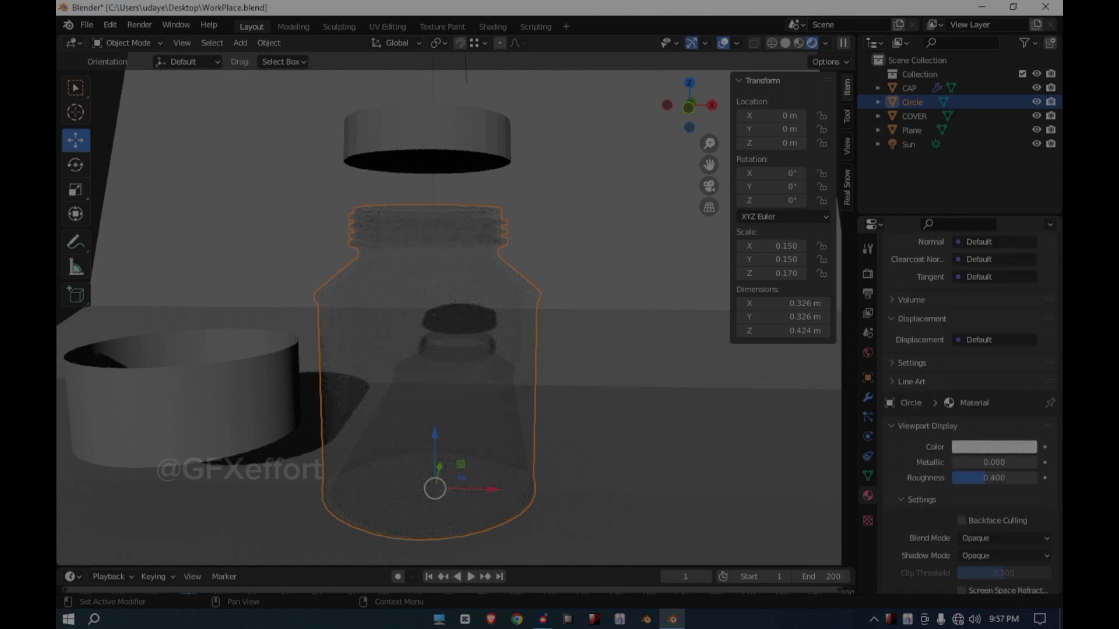
left_click(1004, 457)
left_click(990, 519)
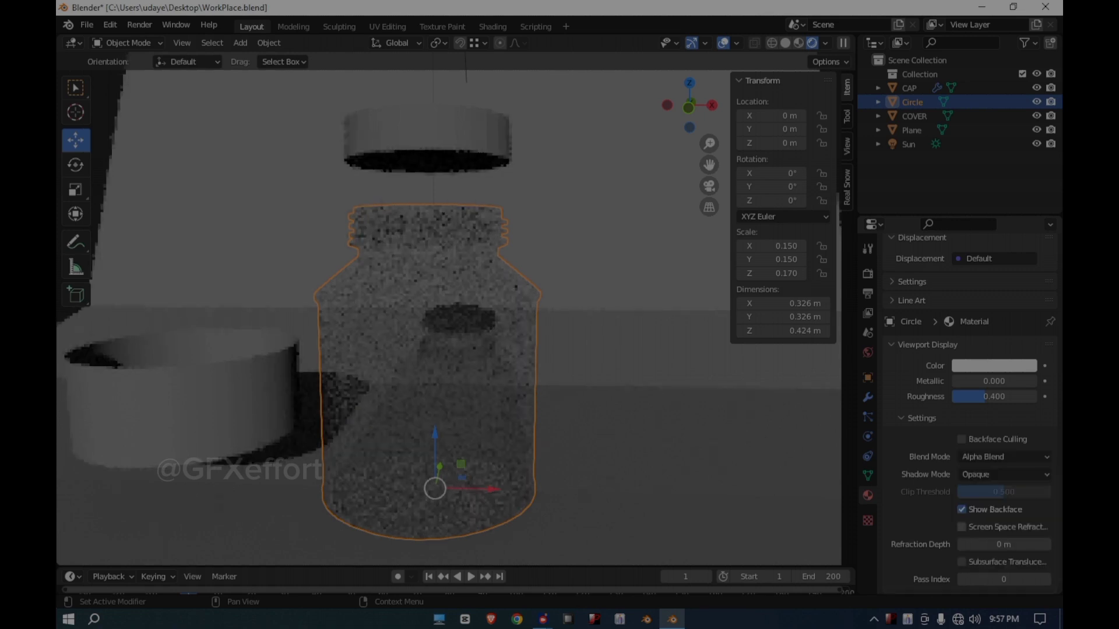
left_click(1004, 475)
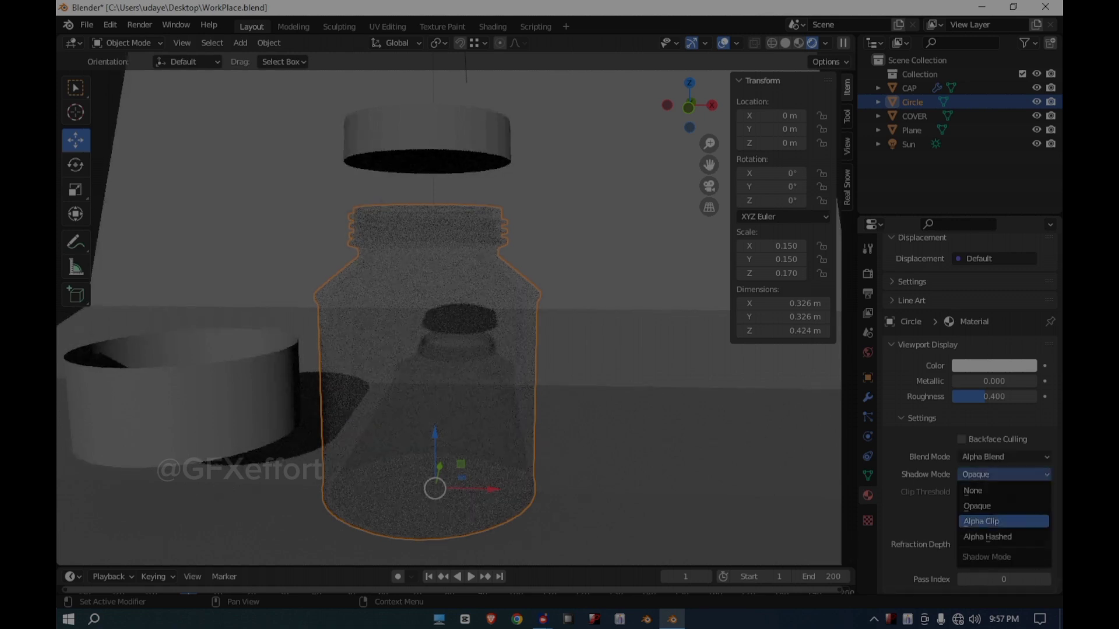
left_click(990, 521)
scroll(448, 318, "down", 2)
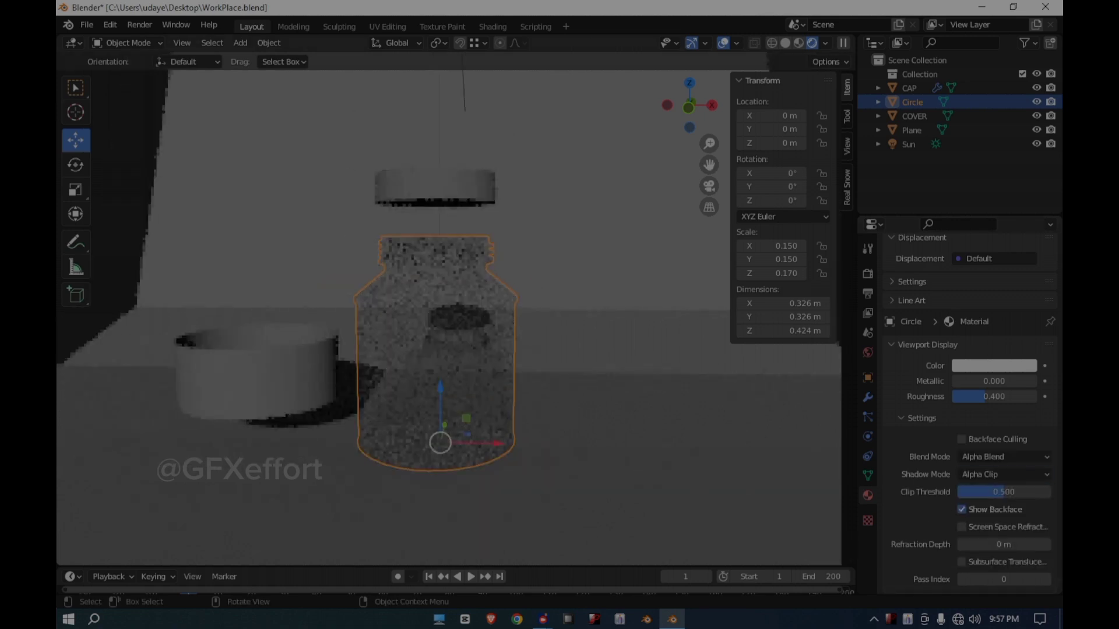
Step: Raise the jar material's roughness to 0.442 and fine-tune its alpha slightly upward
key("alt+a")
scroll(431, 326, "up", 2)
left_click(431, 350)
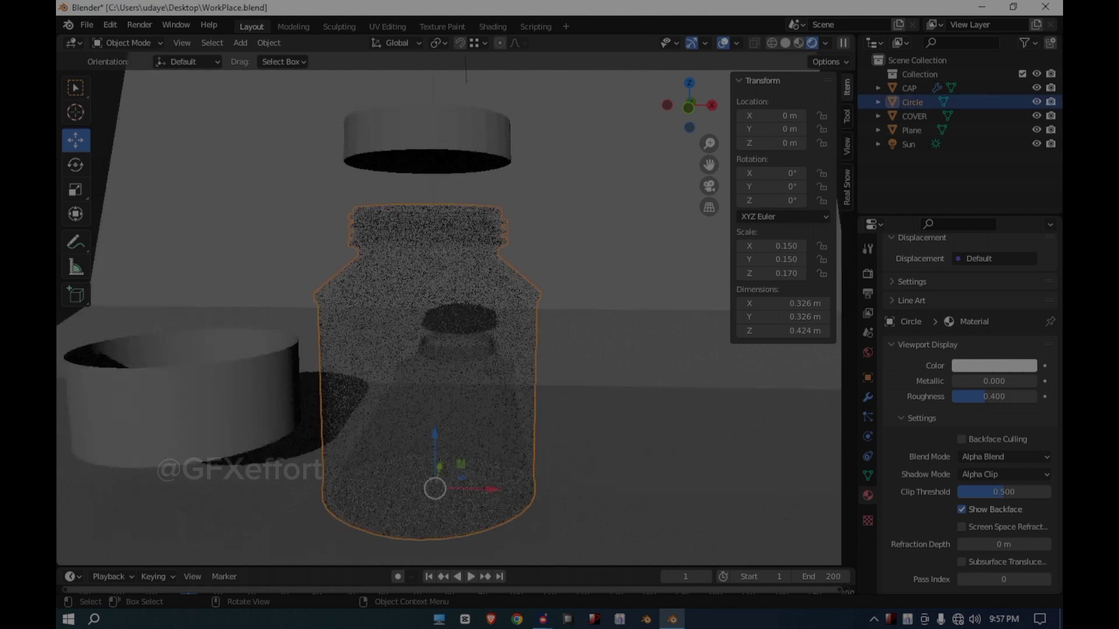
scroll(970, 414, "up", 20)
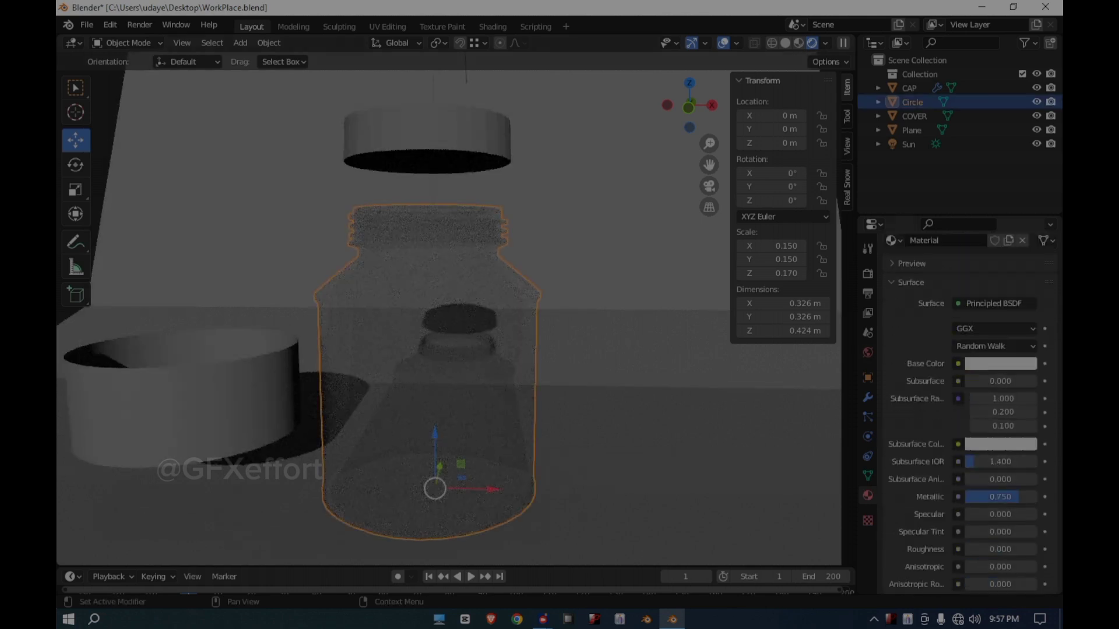
scroll(970, 414, "up", 2)
scroll(984, 429, "up", 1)
scroll(985, 428, "down", 5)
mouse_move(985, 437)
left_mouse_down()
mouse_move(1019, 438)
mouse_move(995, 437)
left_mouse_up()
scroll(995, 438, "down", 7)
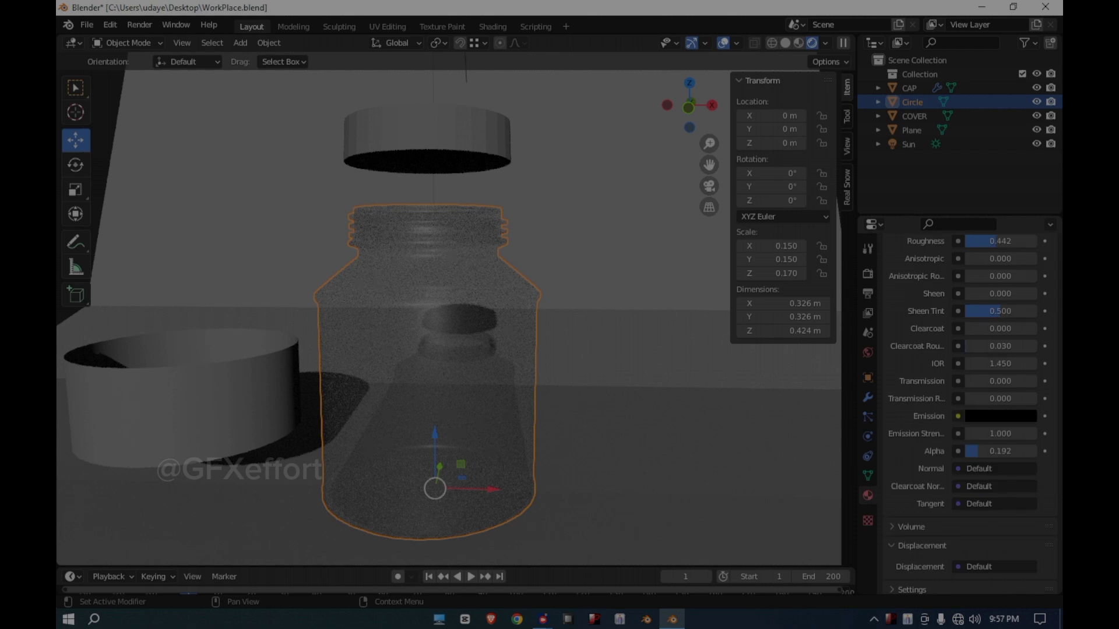
scroll(994, 437, "down", 2)
left_click_drag(990, 424, 1009, 424)
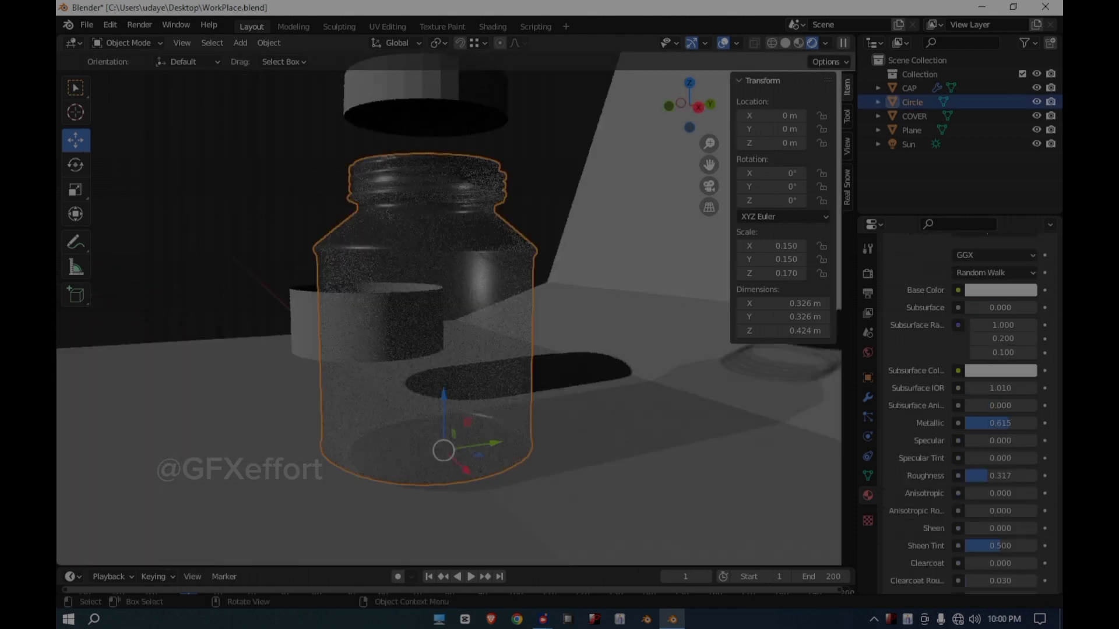
Step: Give the cap's material a crimson red base color
key("alt+a")
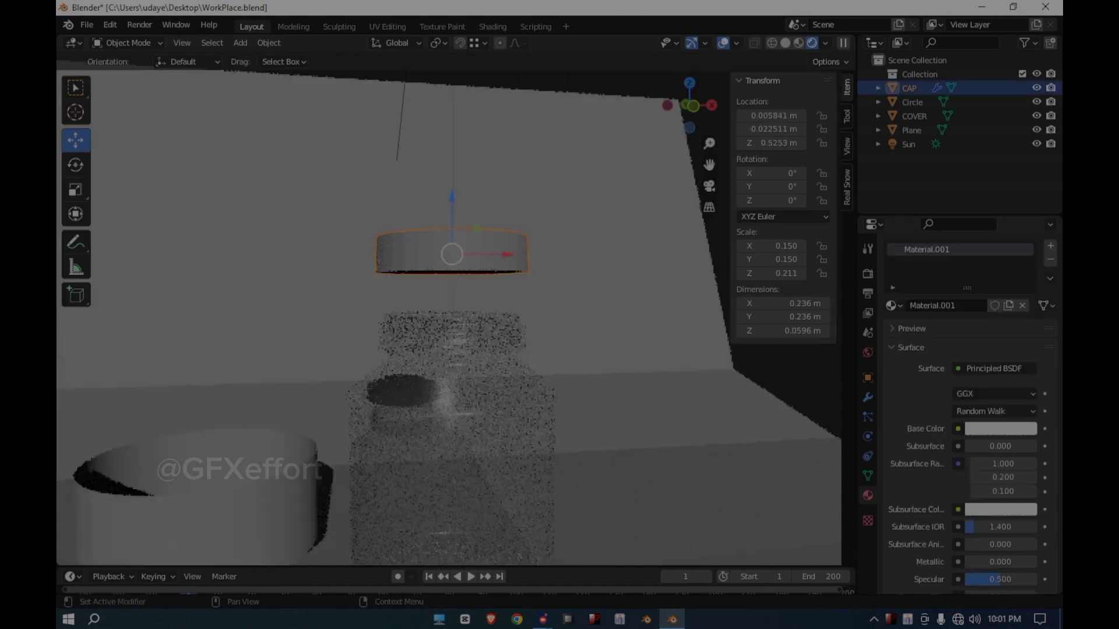
left_click(1000, 428)
left_click(974, 312)
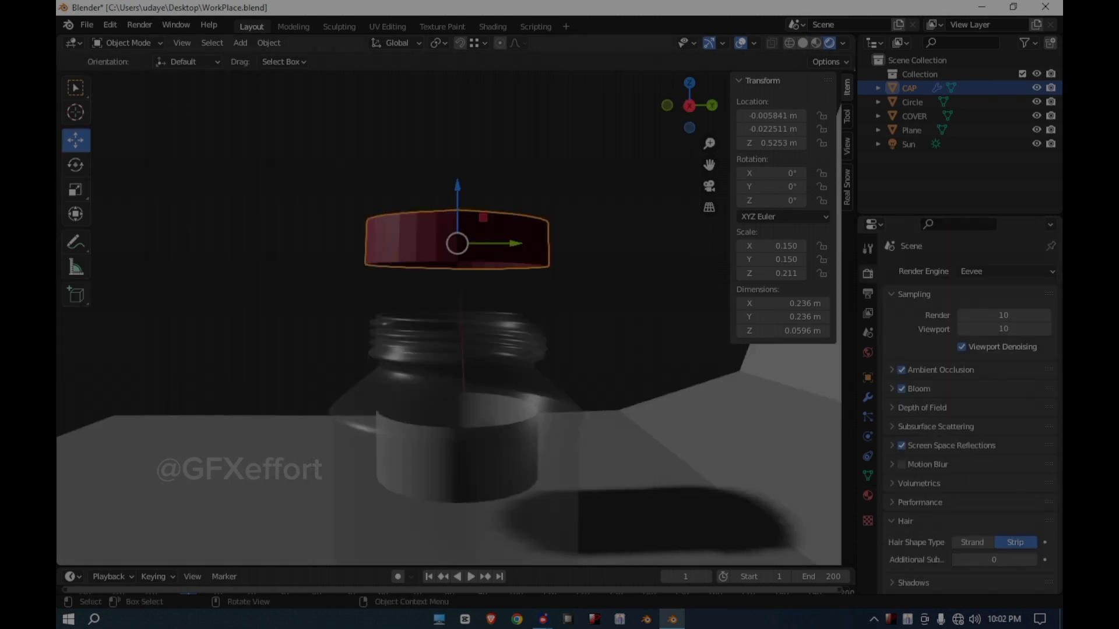
Step: Lower the cap about 0.126 m along Z onto the jar's neck and deselect it
left_click_drag(457, 186, 458, 283)
left_click(594, 274)
scroll(449, 317, "down", 5)
middle_click_drag(397, 314, 523, 318)
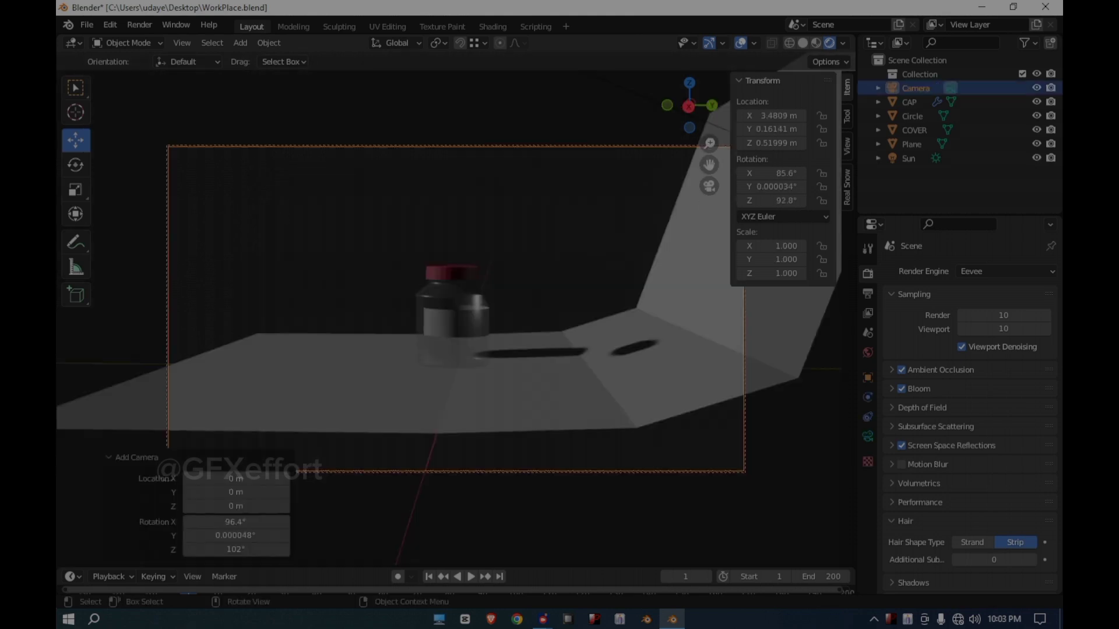
Step: Add a Point light, raise it about 0.5 m along Z and reposition it near the jar
left_click(240, 43)
mouse_move(274, 232)
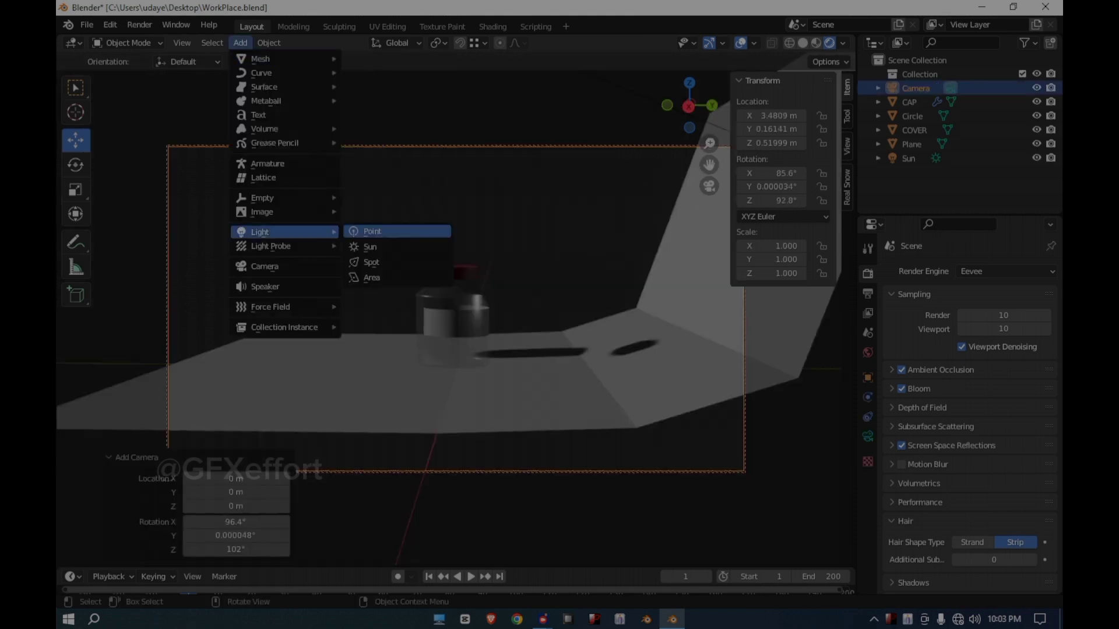
left_click(372, 231)
key("g")
key("z")
left_click(456, 217)
key("g")
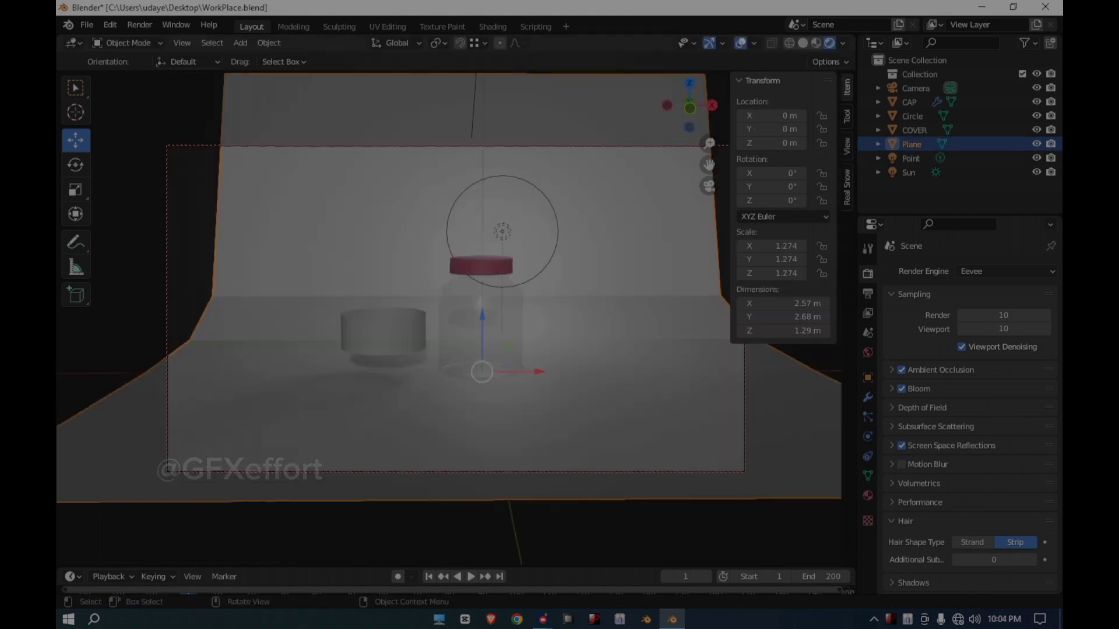
Step: Give the backdrop plane a new material with a near-black base color
left_click(868, 495)
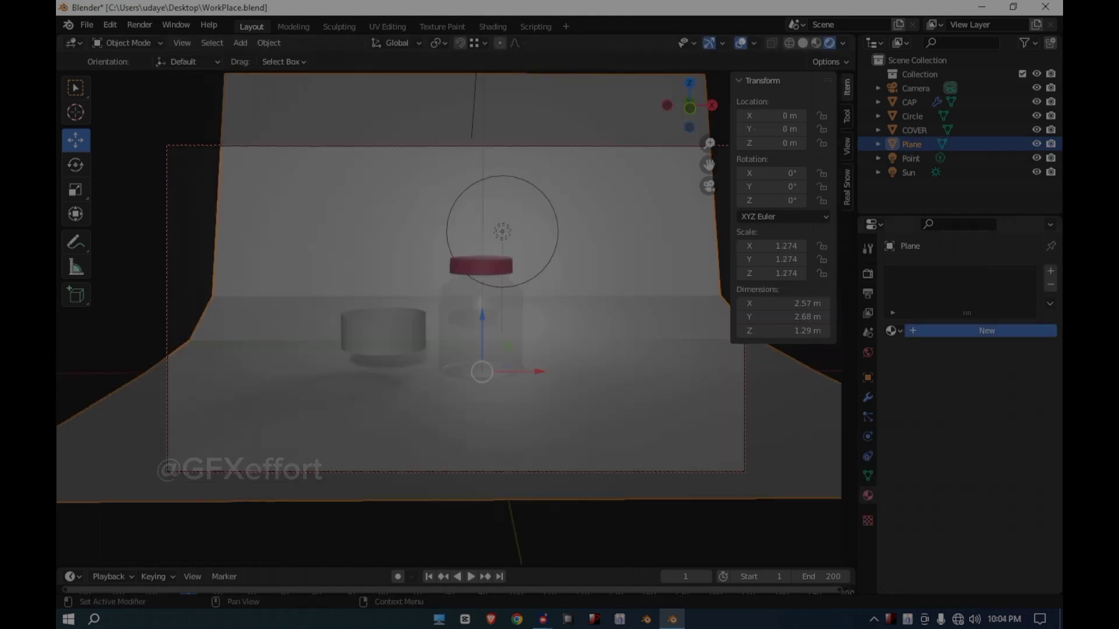
left_click(986, 331)
left_click(1003, 498)
left_click_drag(1025, 306, 1026, 385)
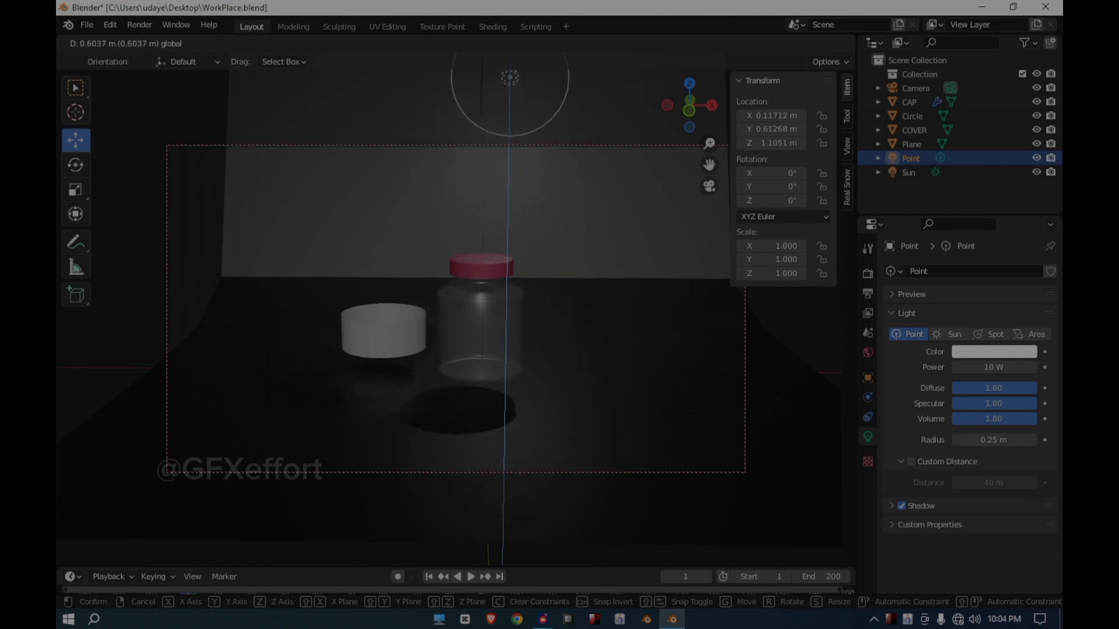
Step: Raise the Point light to about 1.13 m in Z and move it about 0.71 m along negative Y toward the jar
key("Return")
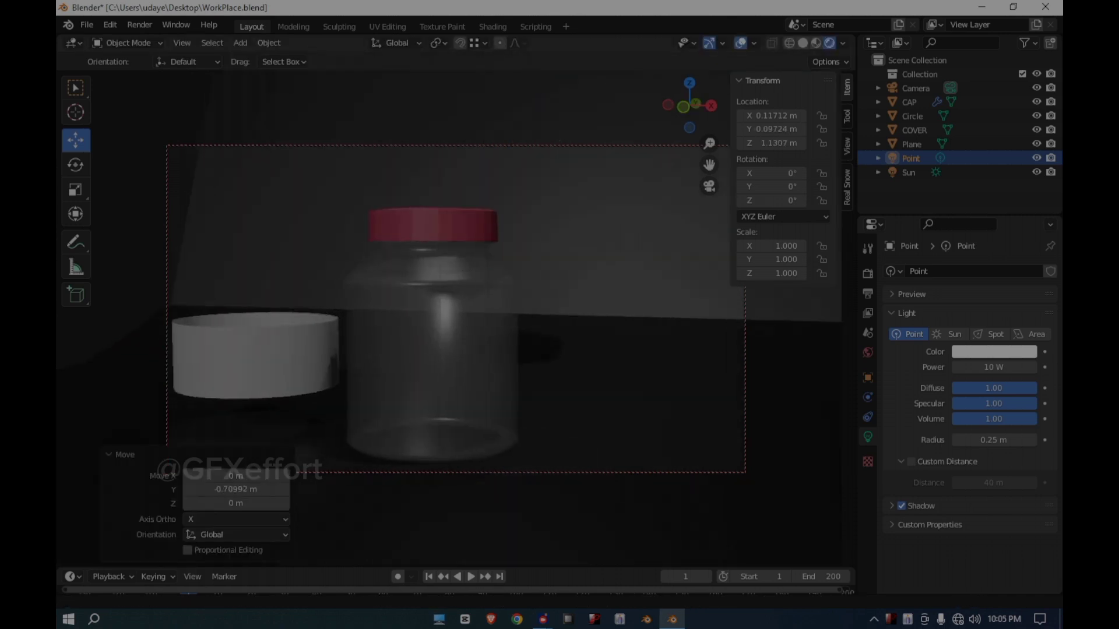
key("Return")
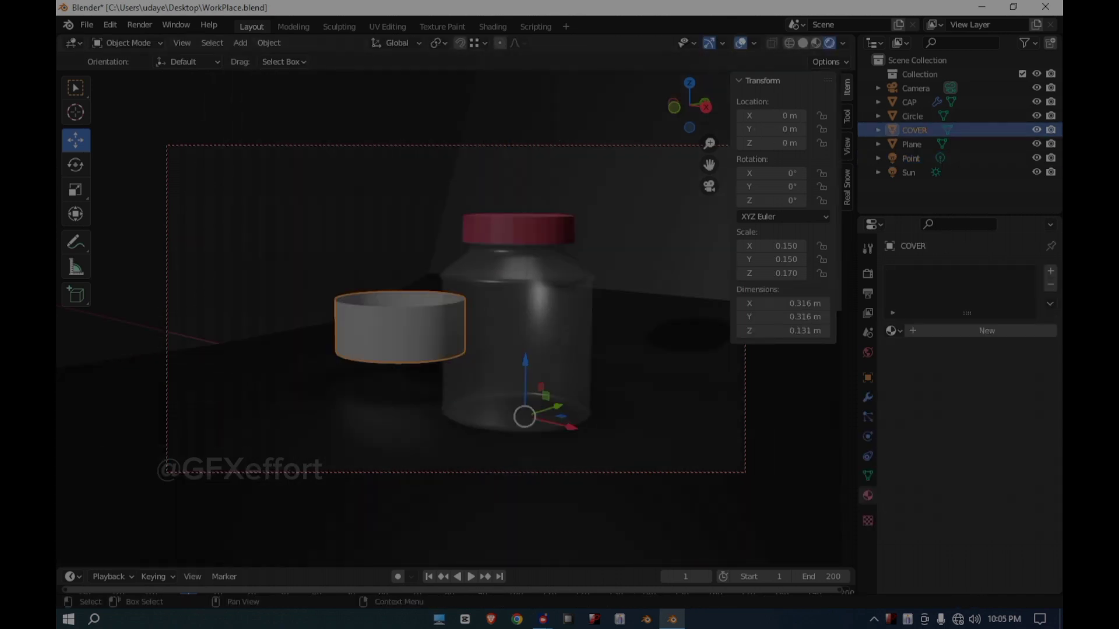
Step: Remove the COVER piece from the scene
key("h")
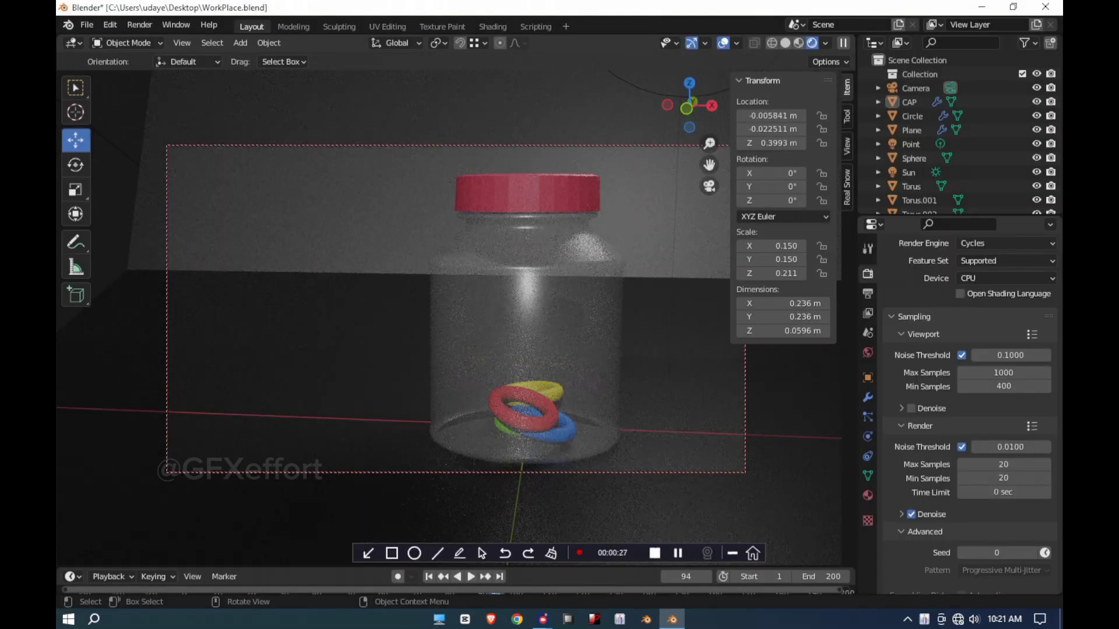
scroll(454, 317, "down", 4)
middle_click_drag(454, 318, 355, 326)
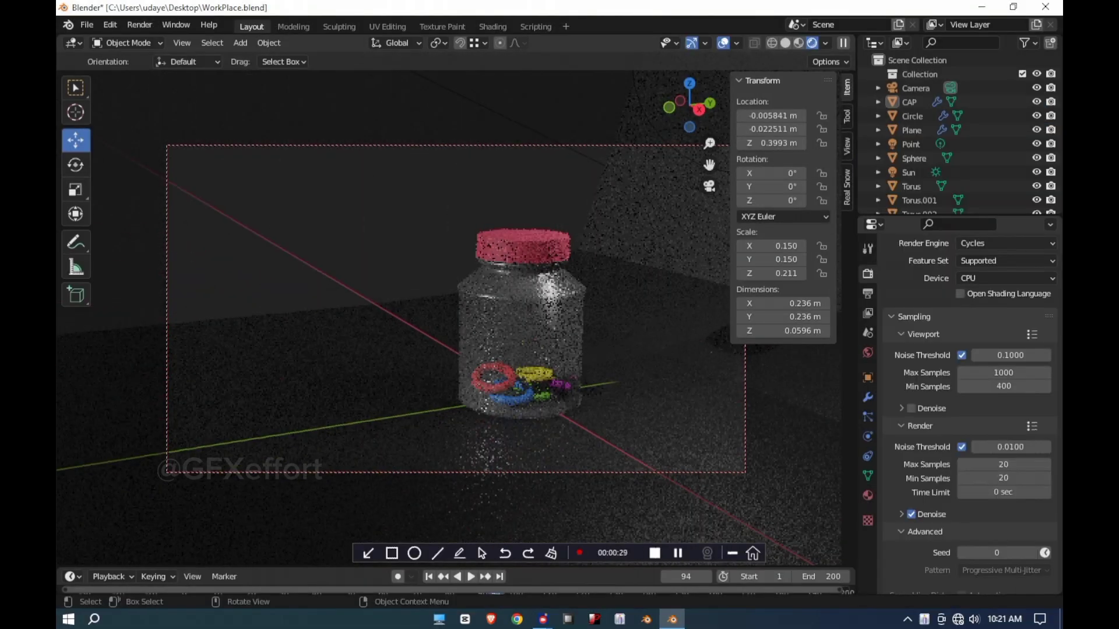